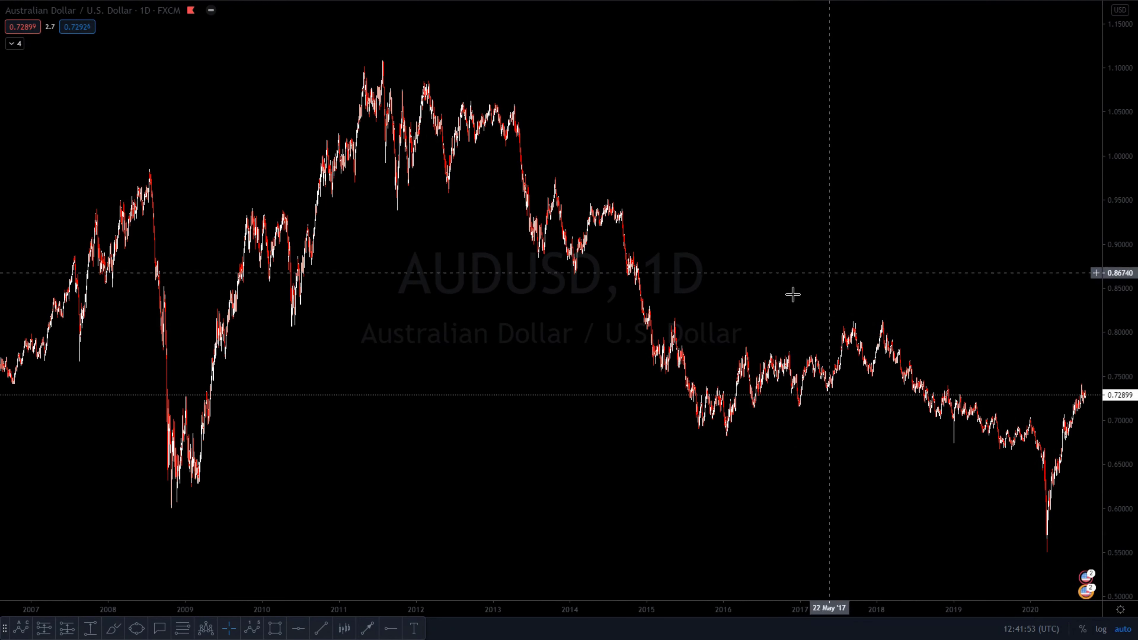
Examine the AUDUSD daily price action from 2019 to the latest candle, including the March 2020 low and the recovery.
drag(813, 299, 754, 245)
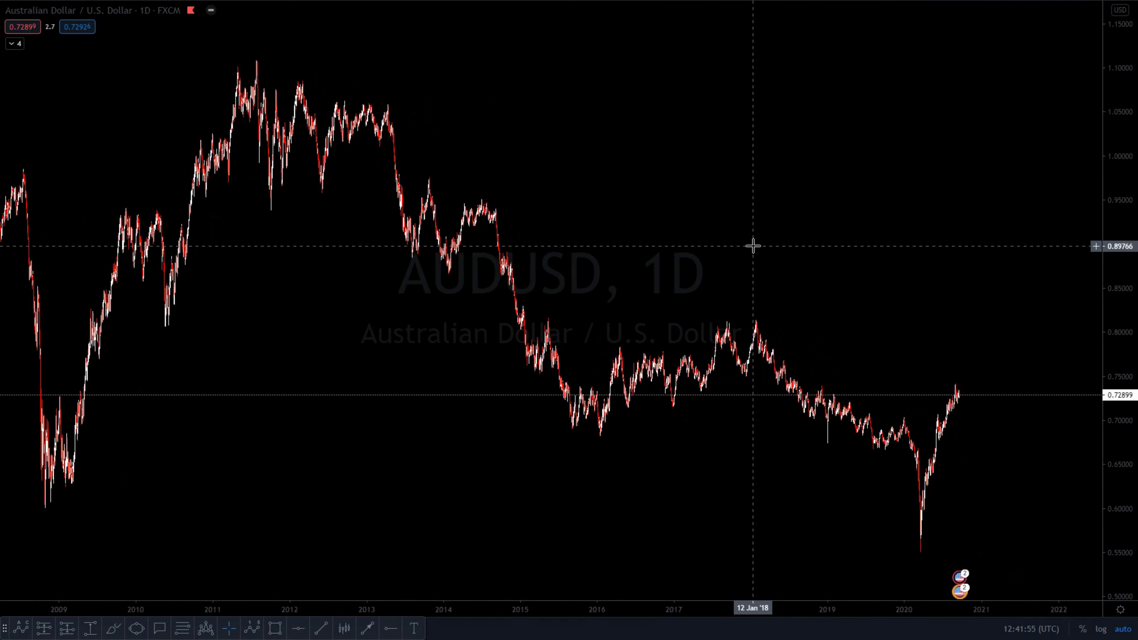
scroll(753, 246, up, 10)
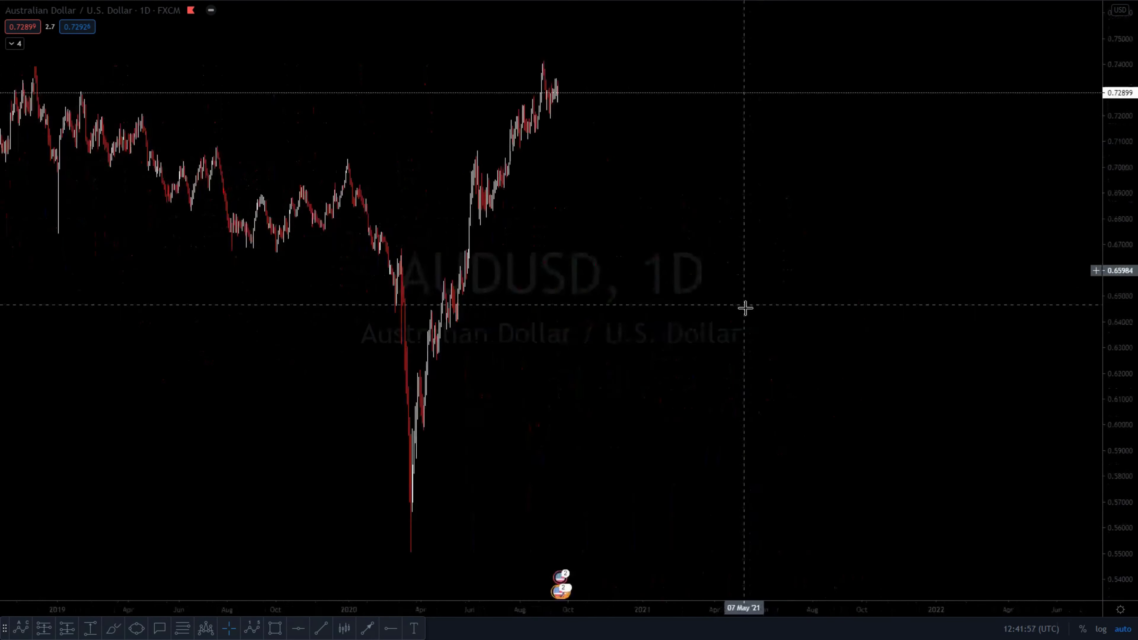
drag(667, 355, 864, 311)
scroll(722, 290, up, 3)
drag(721, 290, 864, 255)
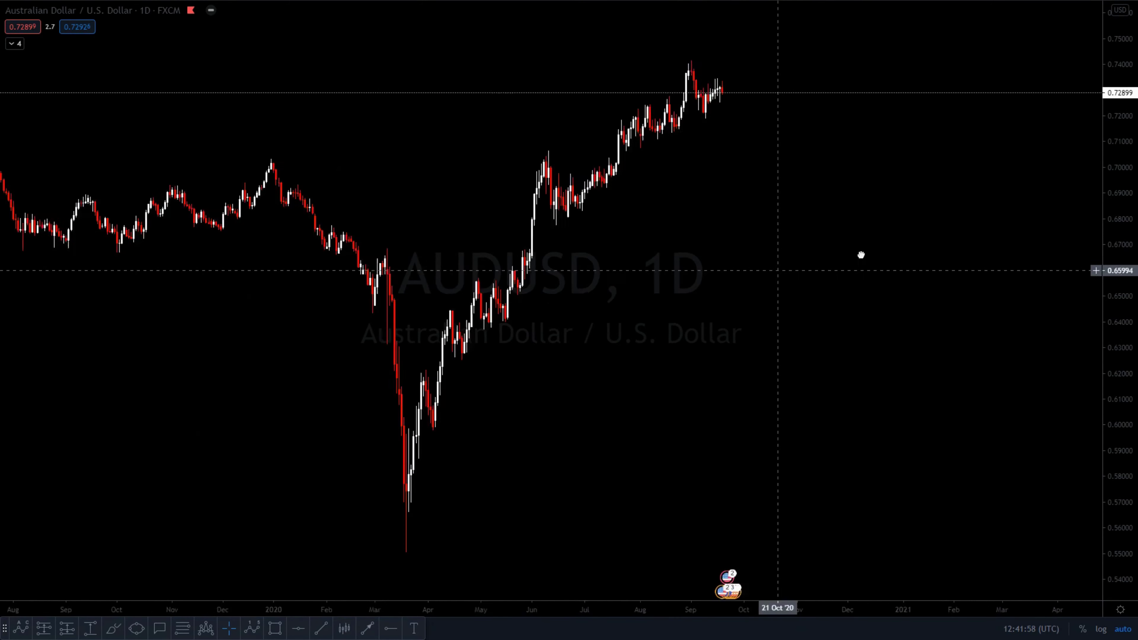
scroll(837, 264, up, 1)
drag(601, 314, 864, 353)
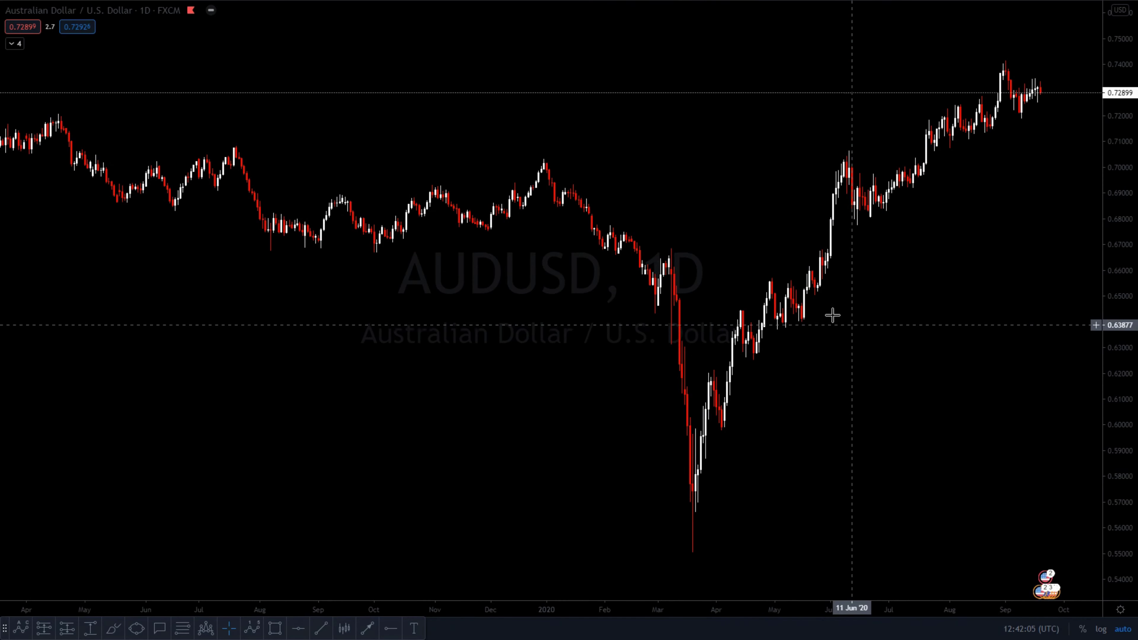
scroll(942, 219, down, 1)
drag(980, 259, 925, 238)
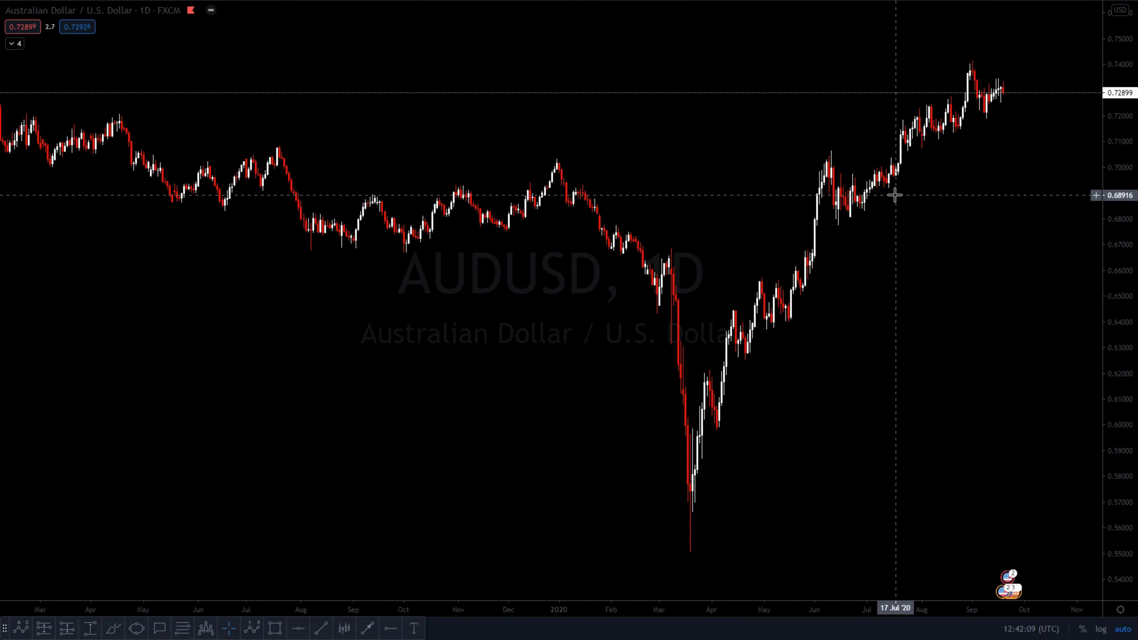
drag(547, 376, 560, 374)
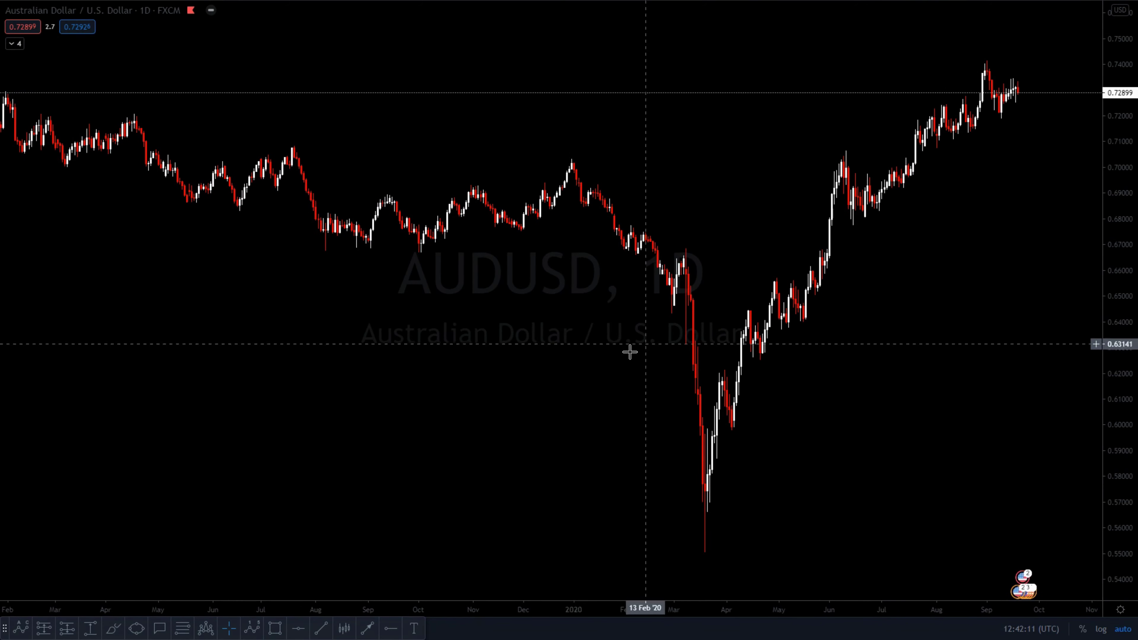
Draw horizontal lines at the chart's key price levels: 0.55018, 0.73840, 0.70642, 0.66615, 0.62335 and 0.59804.
click(299, 629)
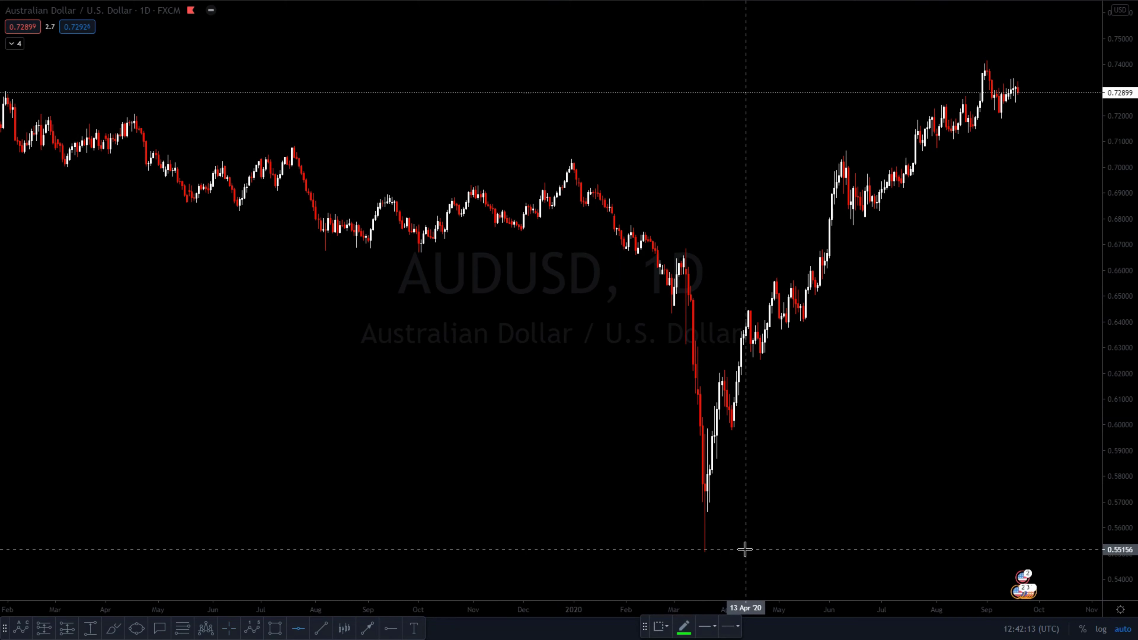
click(751, 553)
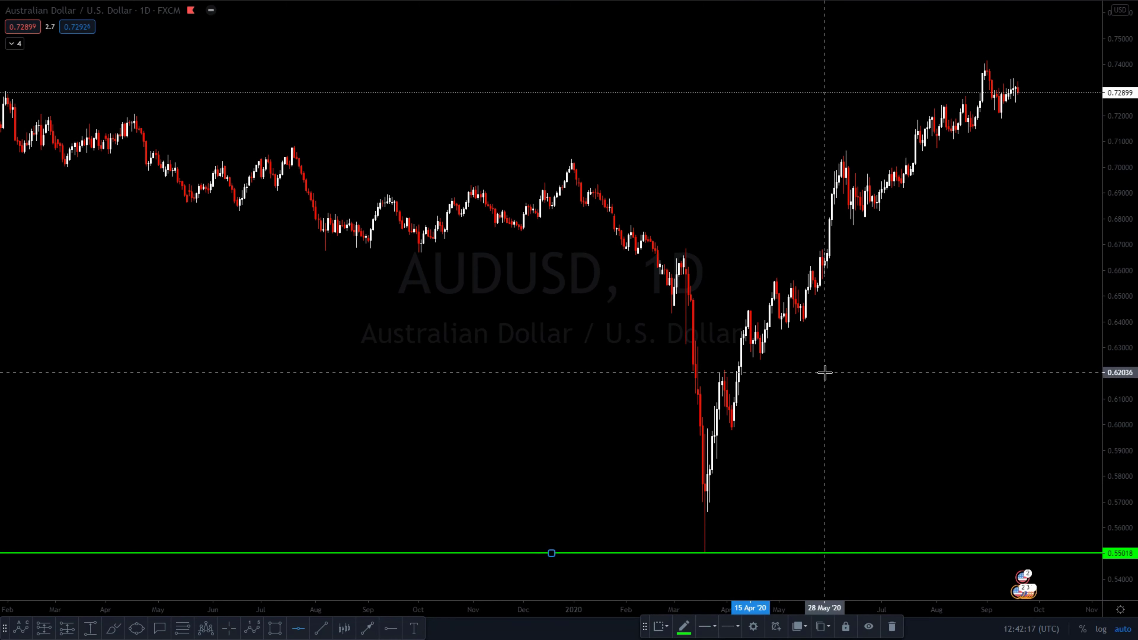
click(811, 68)
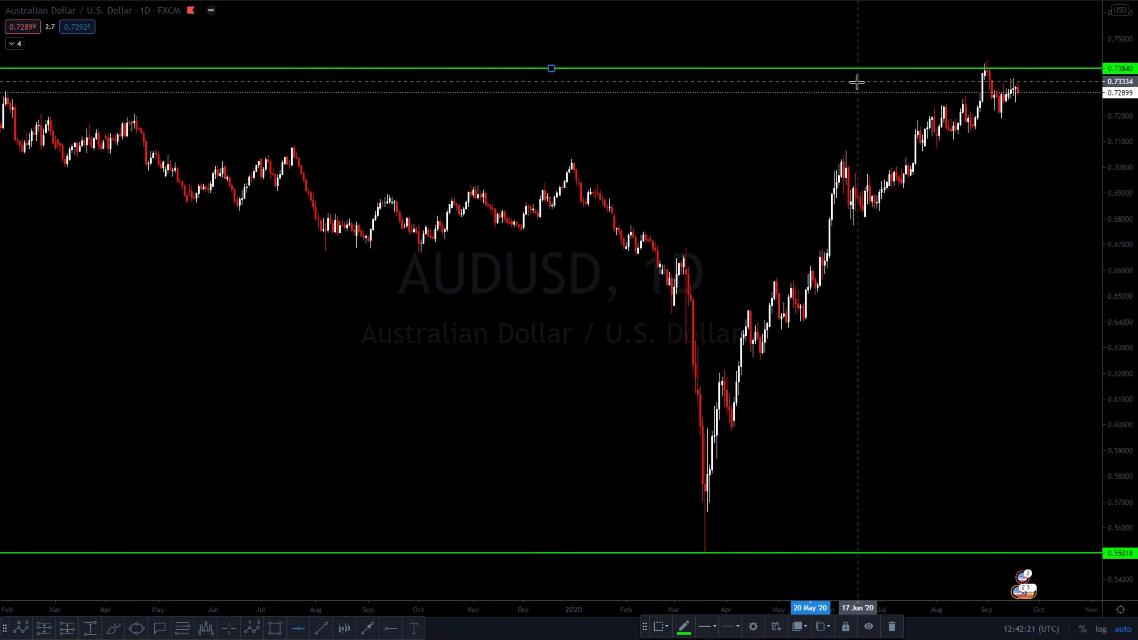
click(811, 150)
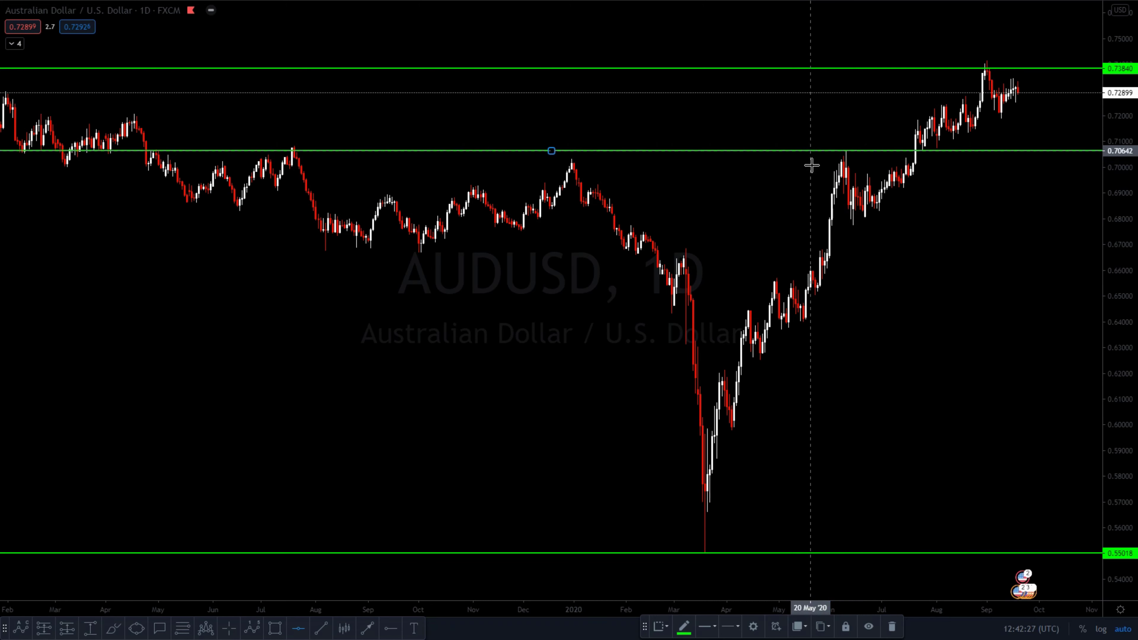
click(817, 255)
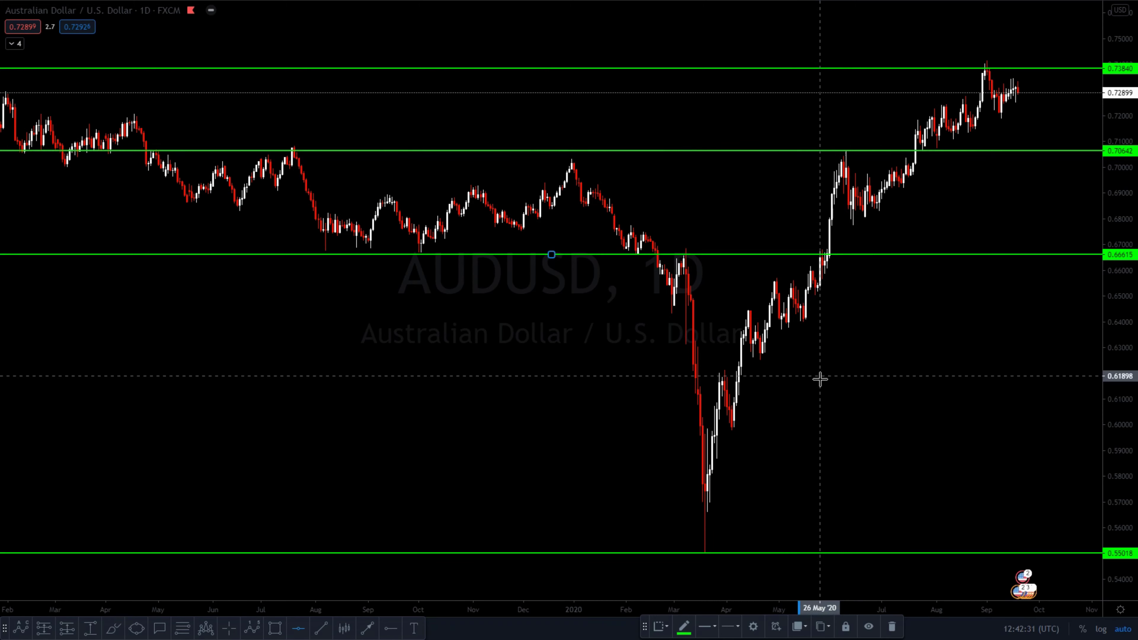
click(837, 365)
click(826, 430)
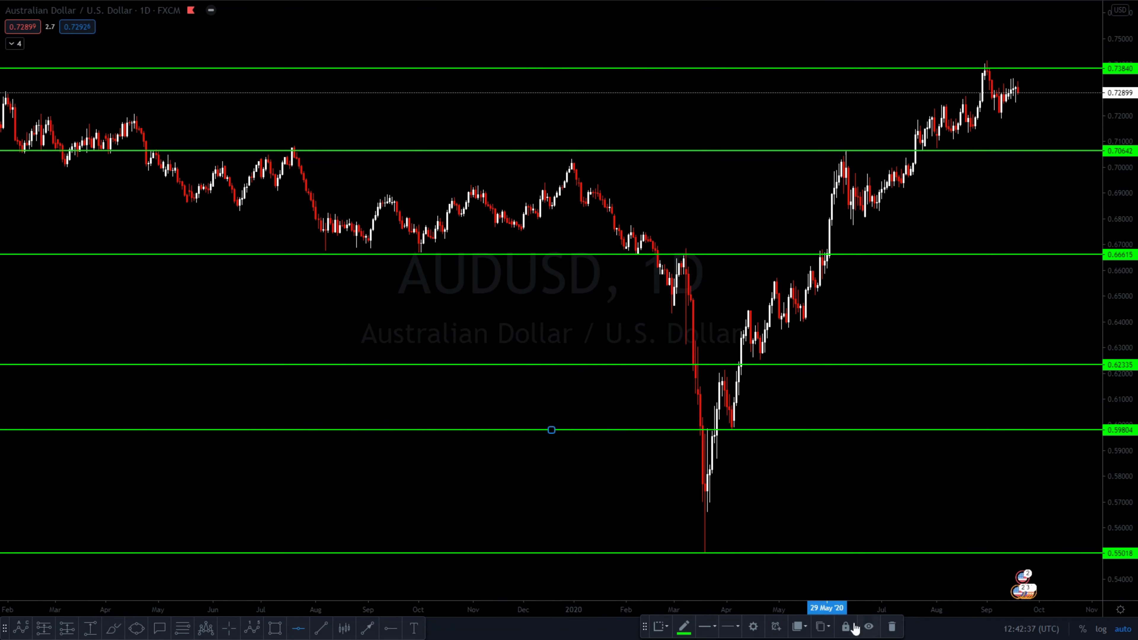
key(Escape)
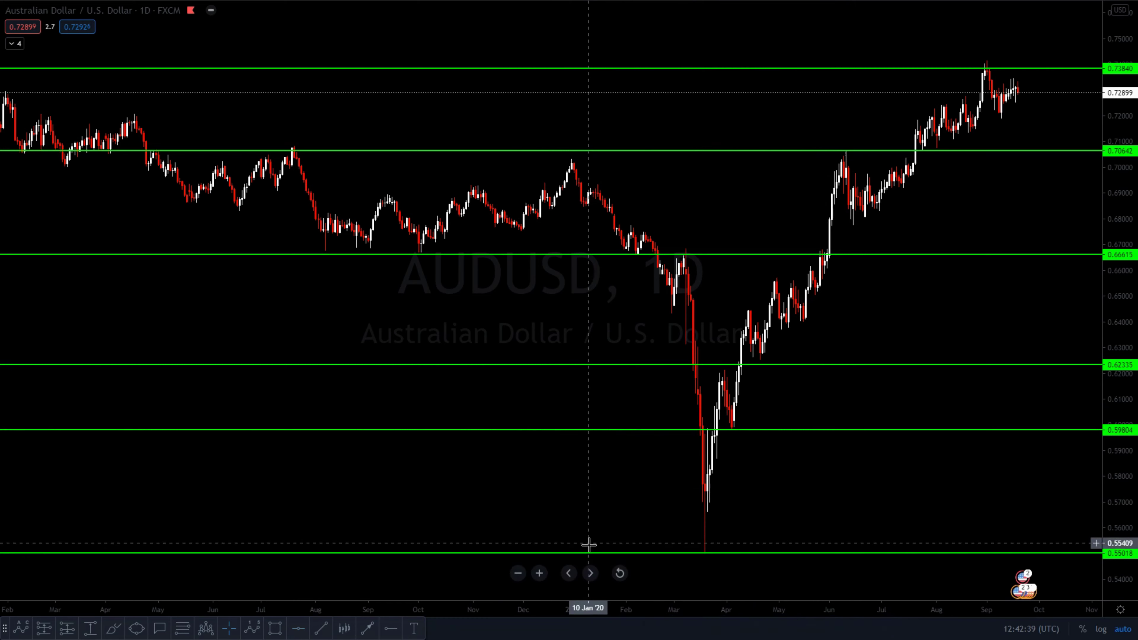
Lock the horizontal price level lines in place and deselect them.
click(589, 554)
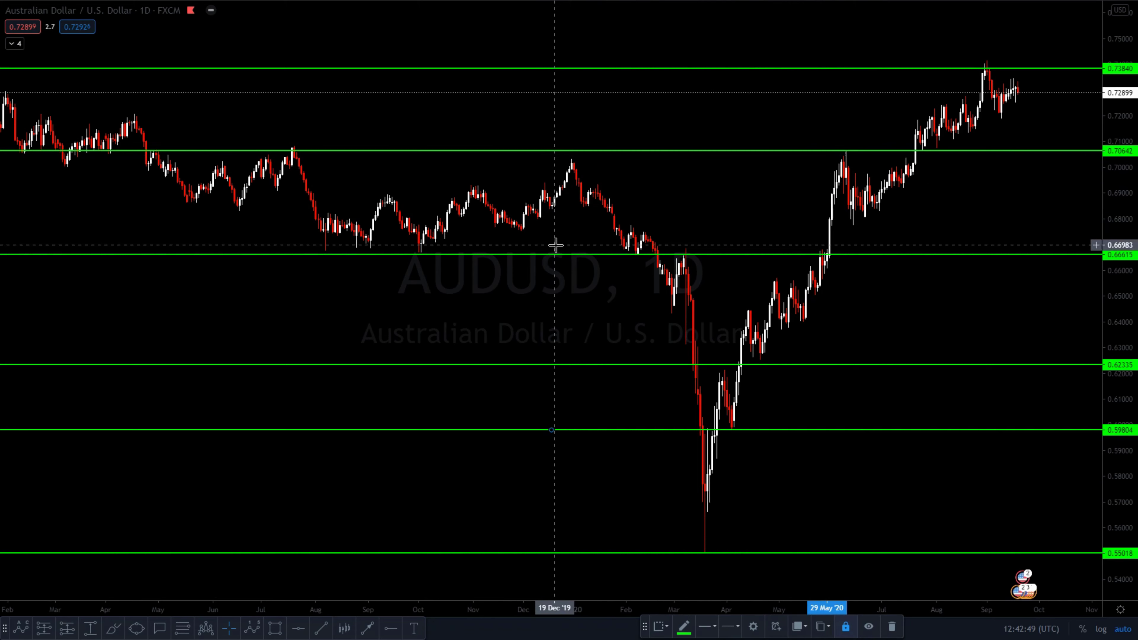
click(557, 259)
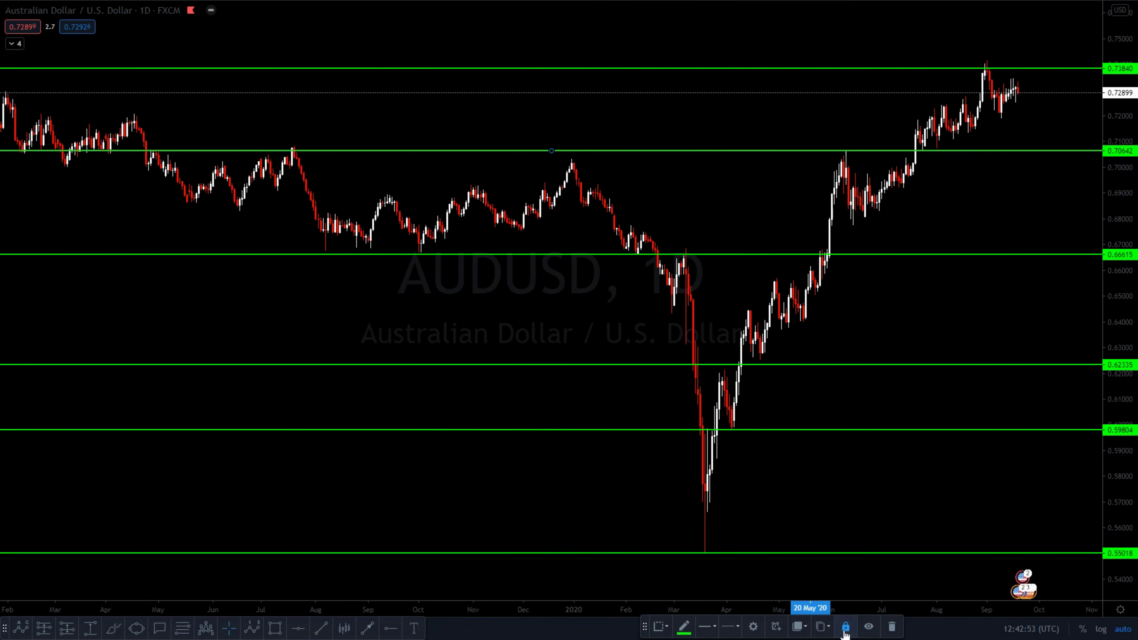
click(516, 69)
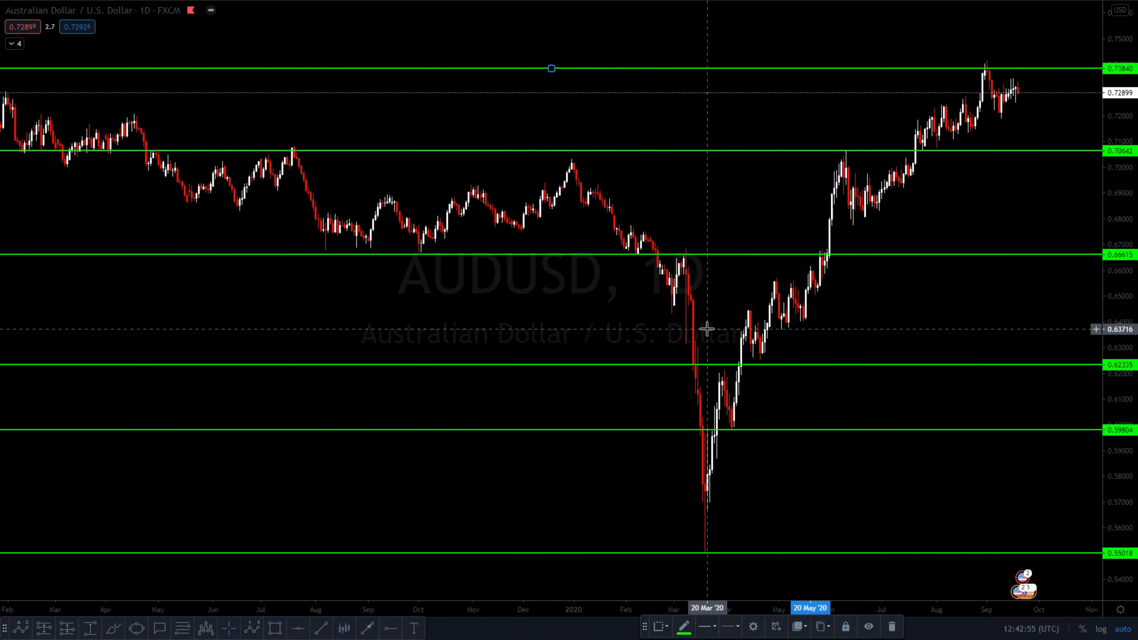
click(882, 347)
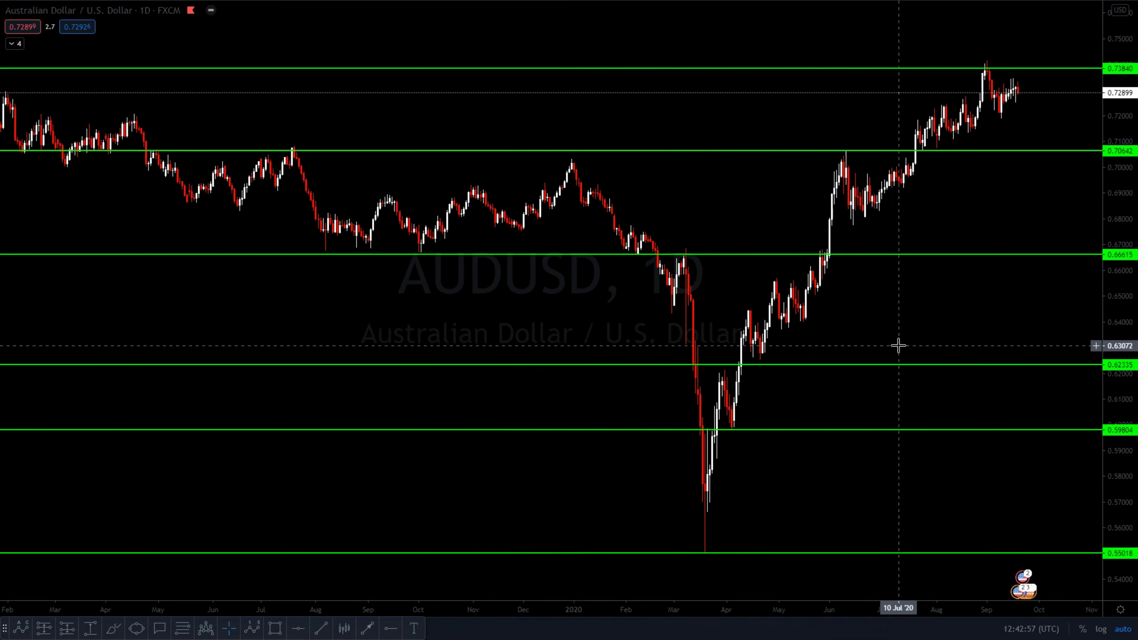
Examine the latest August and September 2020 candles in relation to the lines at 0.73840 and 0.70642.
scroll(883, 341, up, 5)
drag(924, 326, 834, 306)
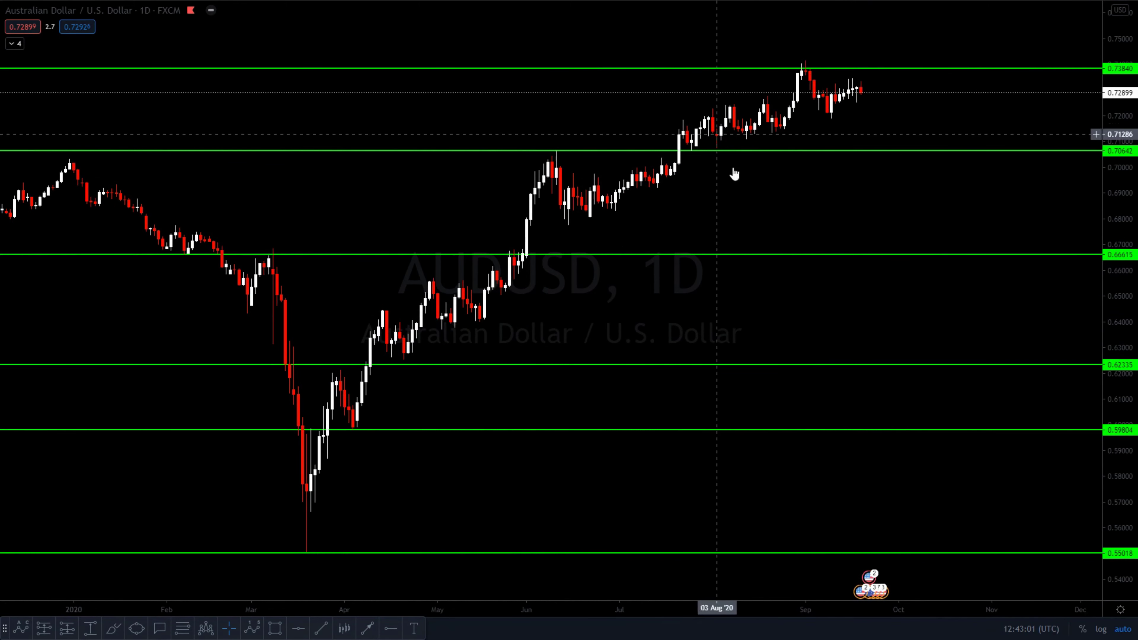
scroll(864, 126, up, 3)
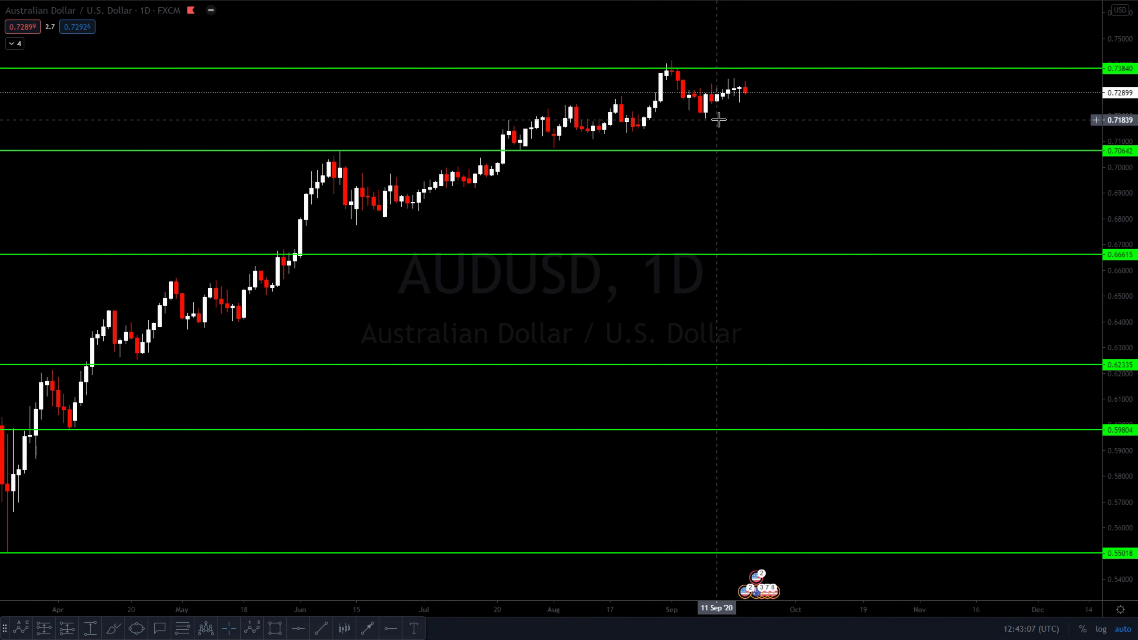
scroll(718, 124, up, 1)
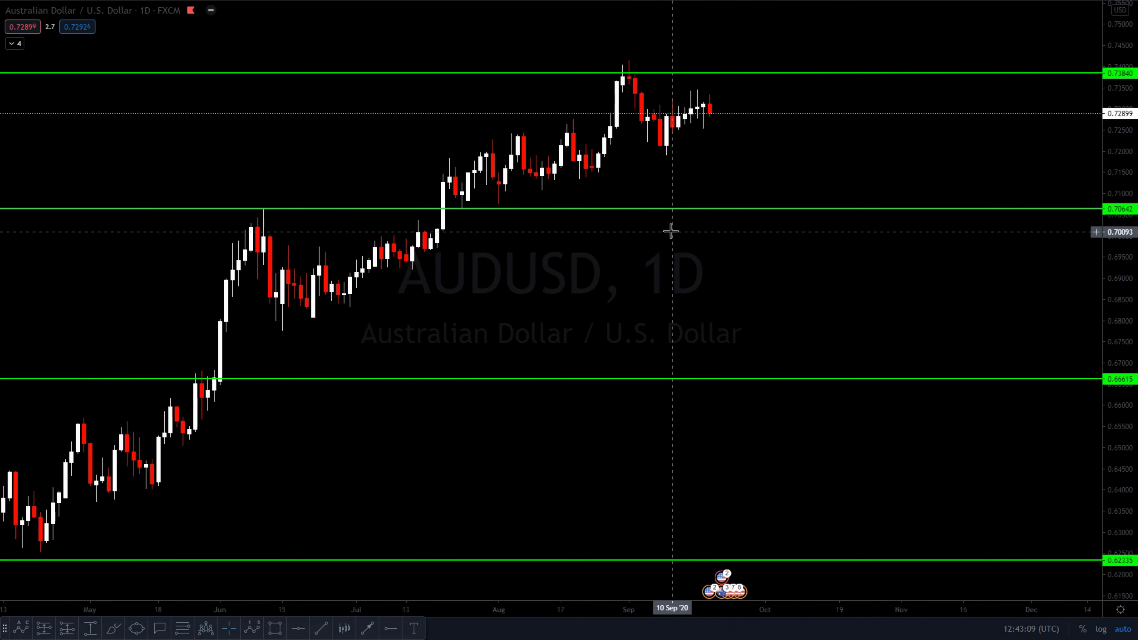
scroll(668, 232, up, 3)
drag(681, 224, 841, 270)
scroll(757, 236, up, 2)
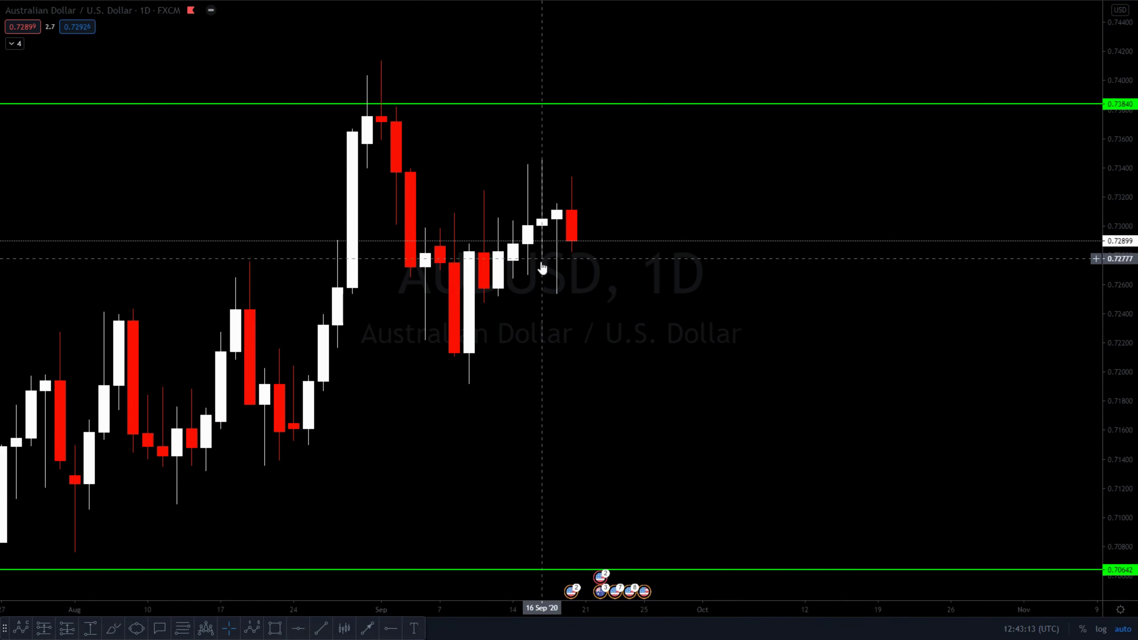
drag(637, 316, 771, 321)
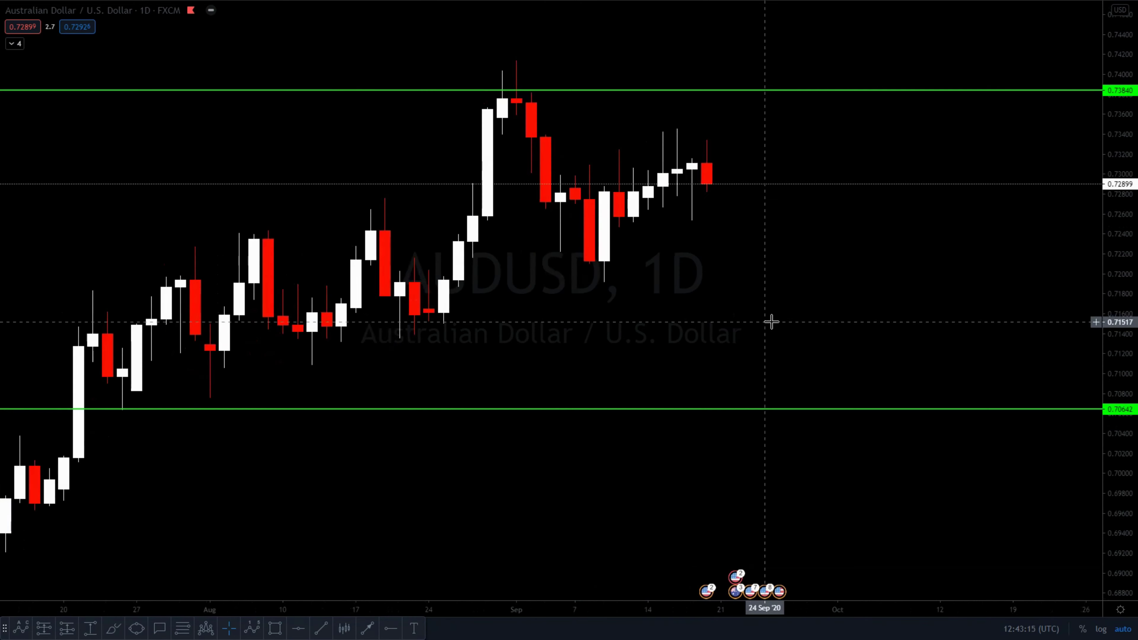
scroll(731, 199, down, 2)
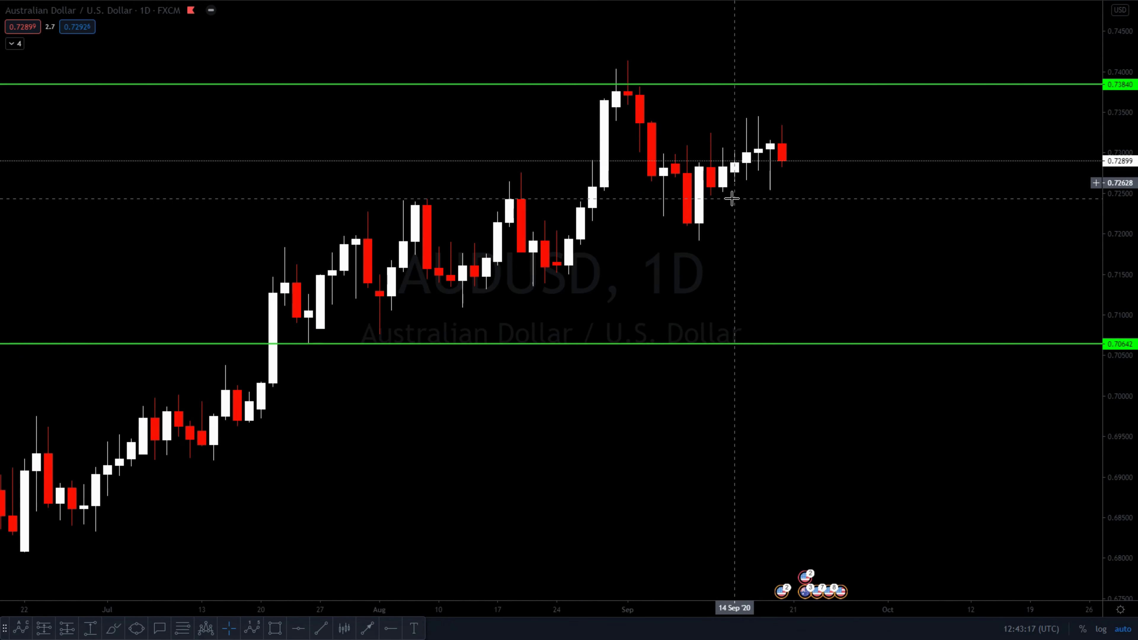
scroll(737, 198, down, 1)
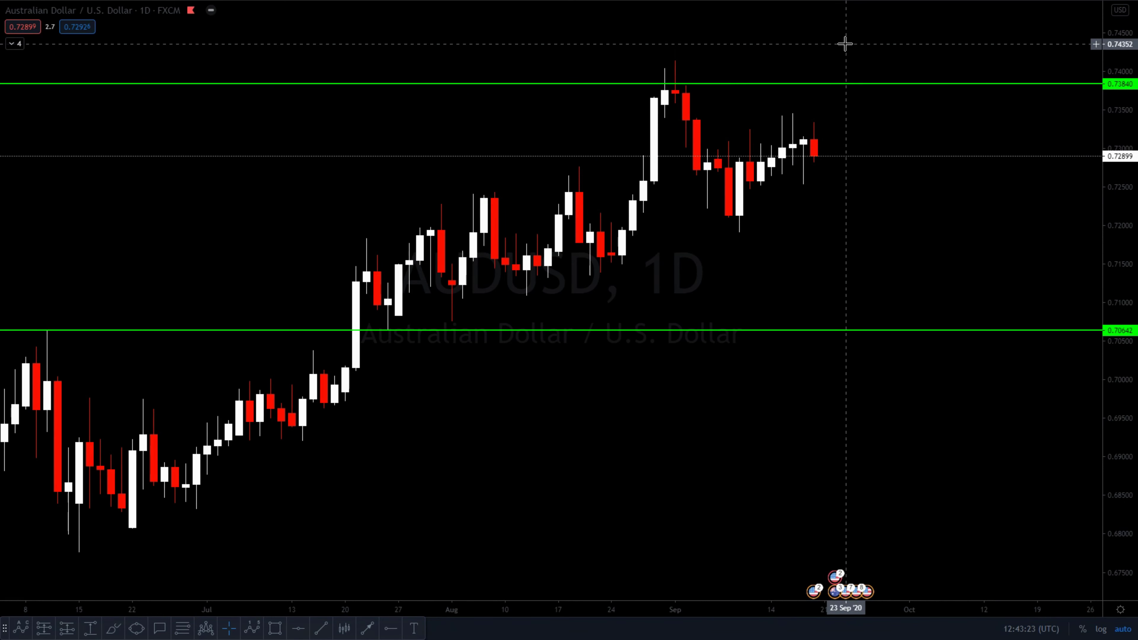
scroll(844, 44, down, 2)
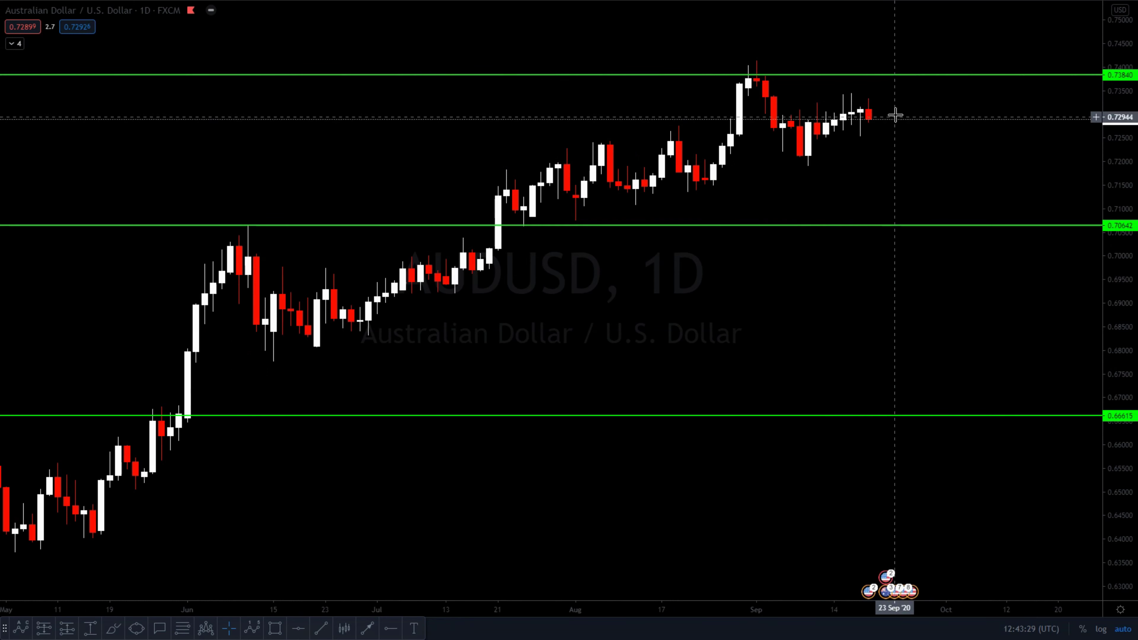
scroll(901, 135, down, 3)
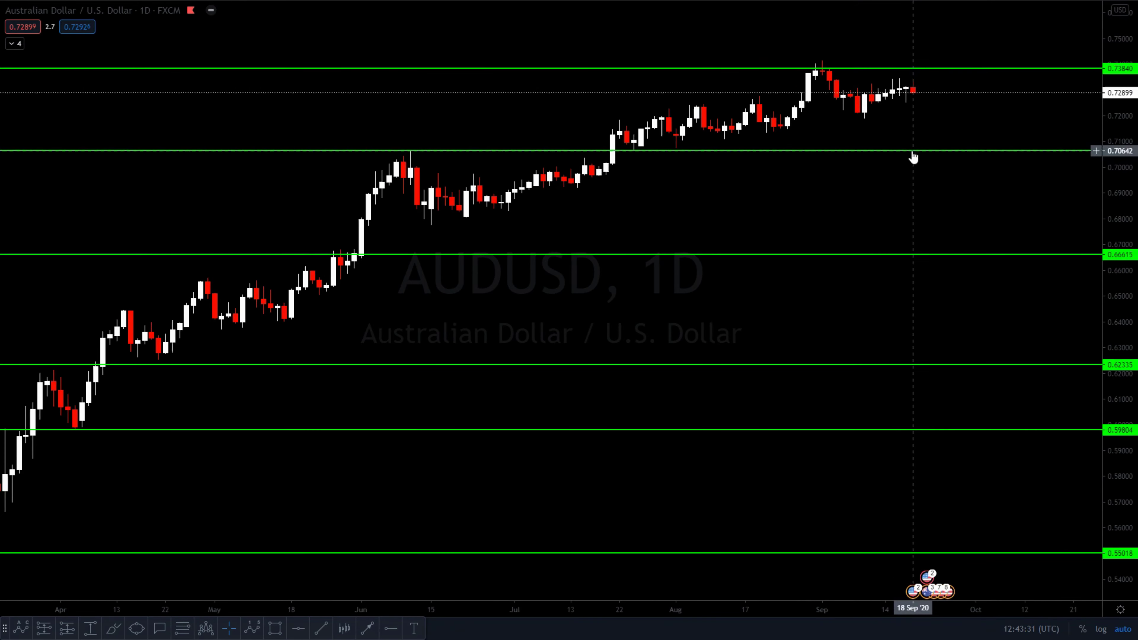
drag(973, 214, 898, 205)
scroll(900, 193, up, 2)
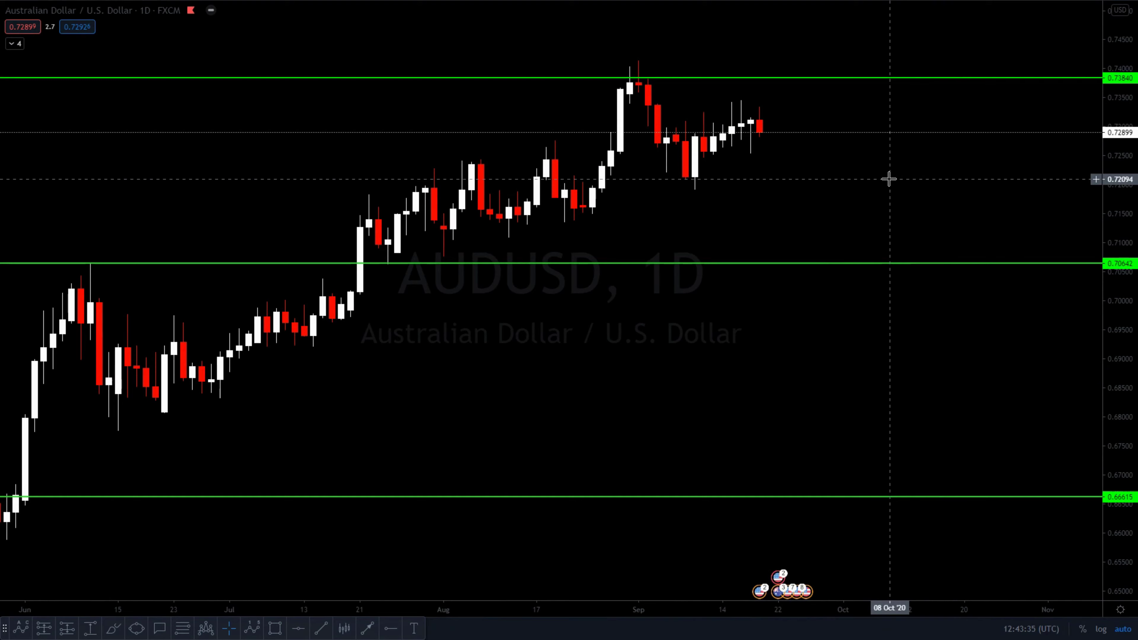
Draw three projection arrows: latest price down to 0.70642, about 0.7030 down to 0.6671, and about 0.6694 up to 0.7379.
scroll(889, 179, down, 3)
click(366, 630)
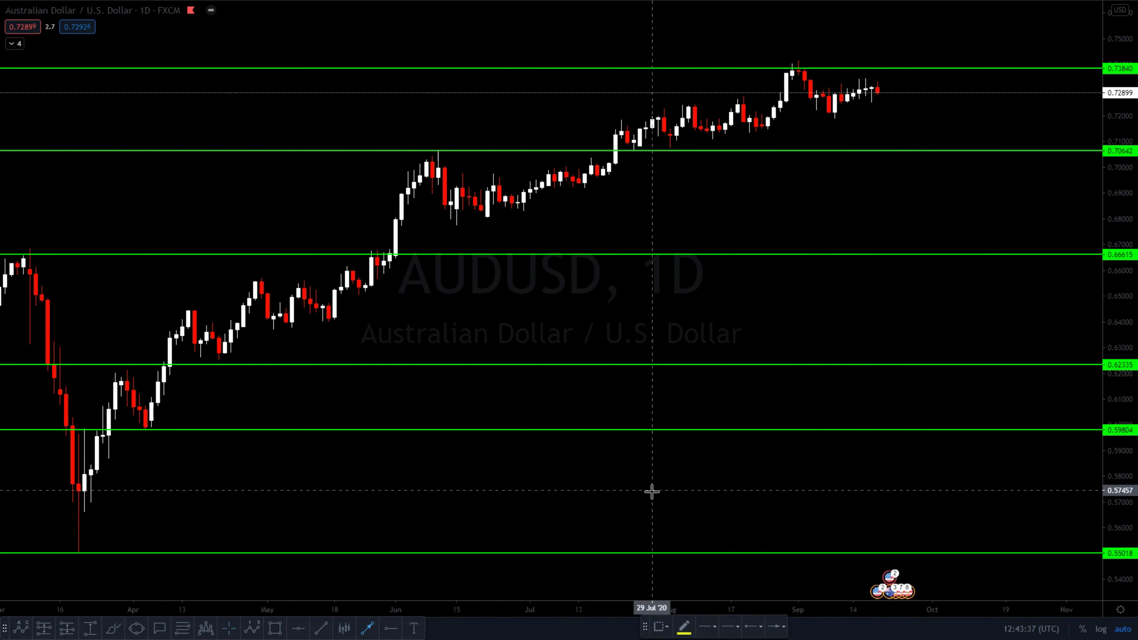
click(877, 93)
click(908, 151)
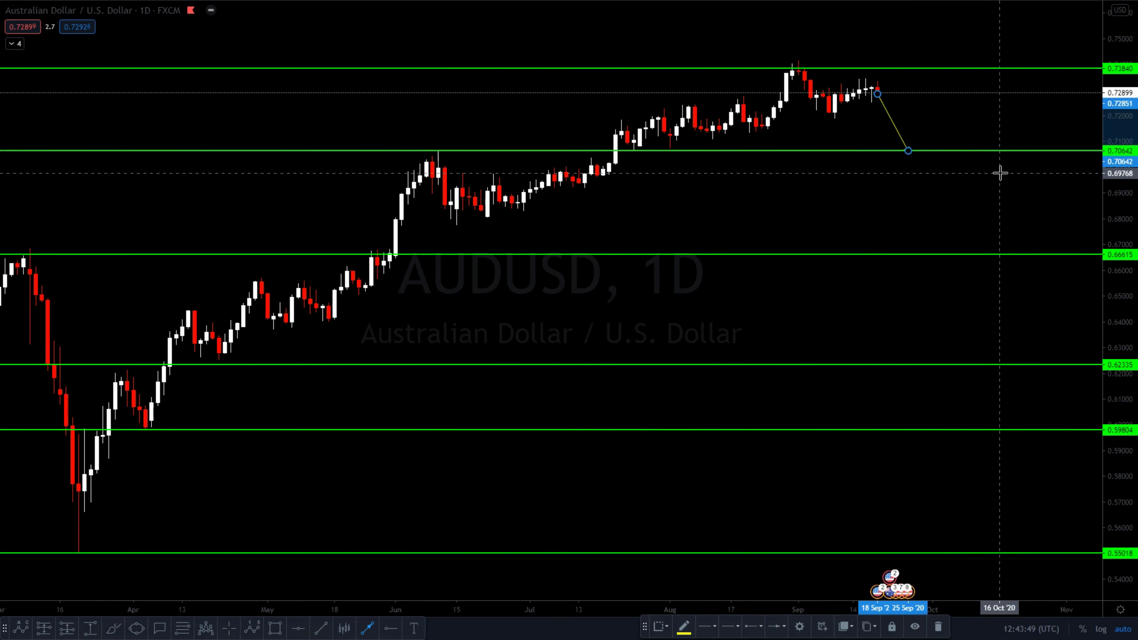
click(914, 160)
click(964, 252)
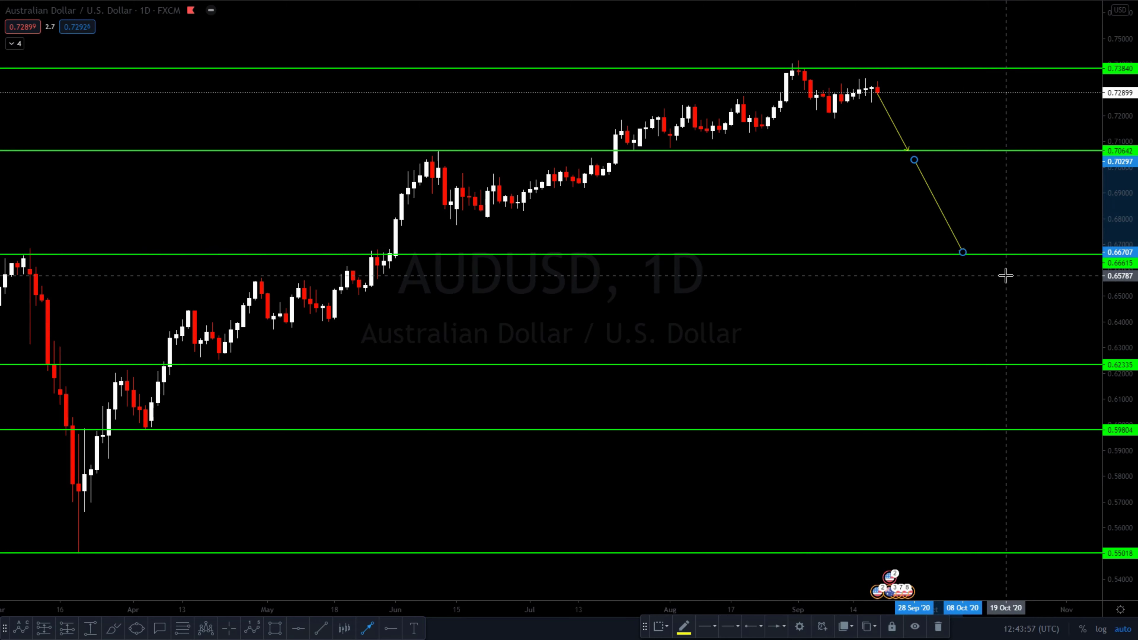
click(969, 246)
click(1054, 70)
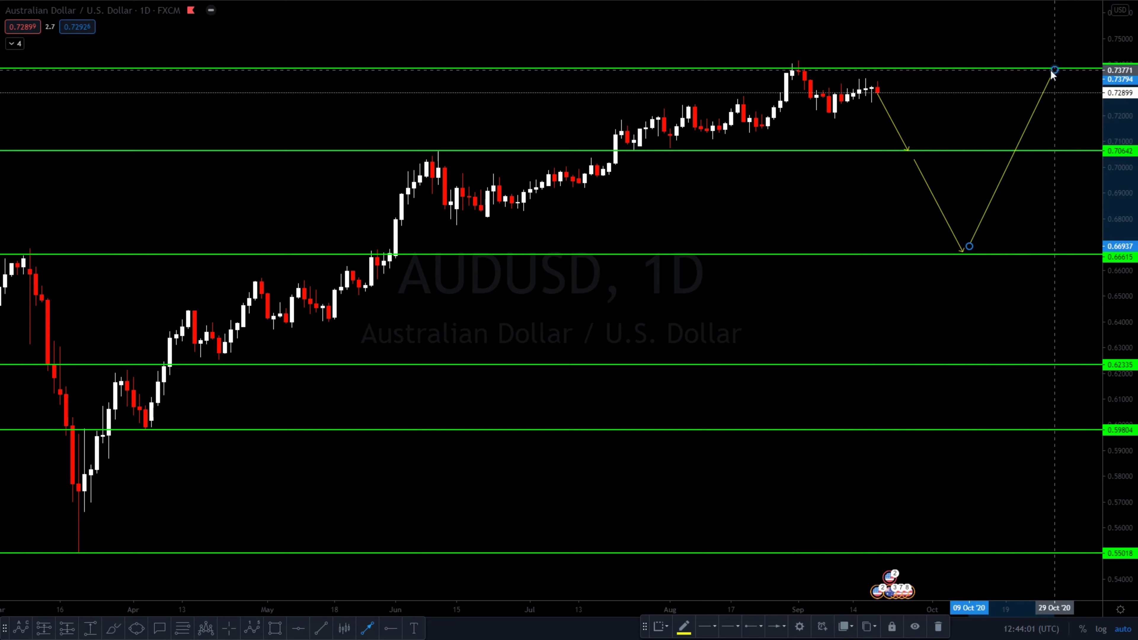
Delete the two downward projection arrows and select the remaining upward arrow.
click(670, 197)
click(943, 215)
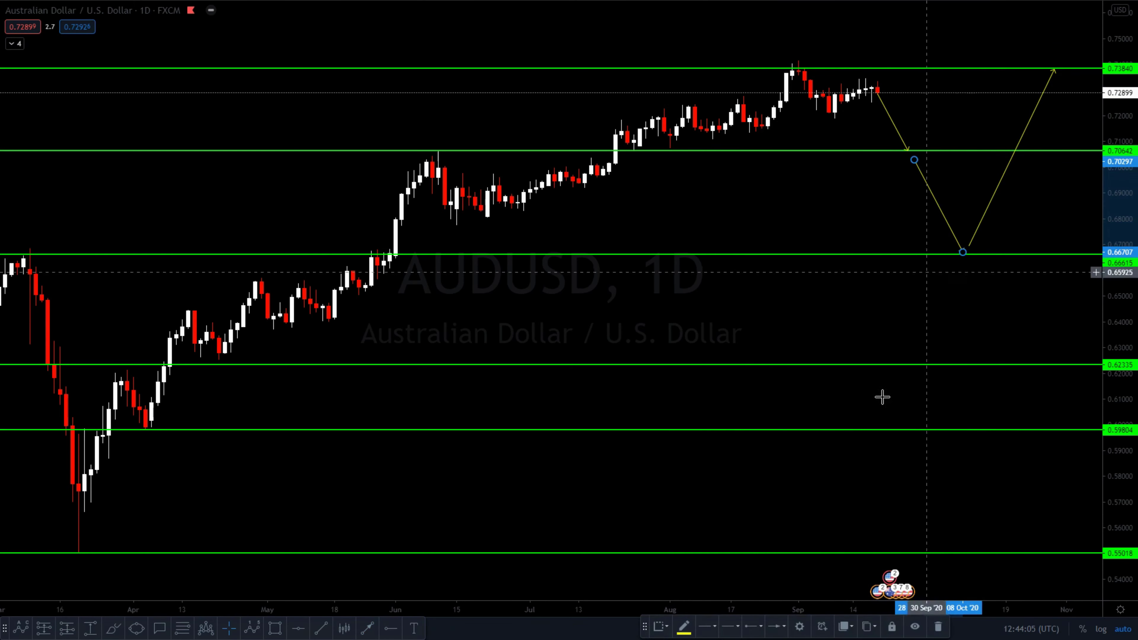
click(937, 627)
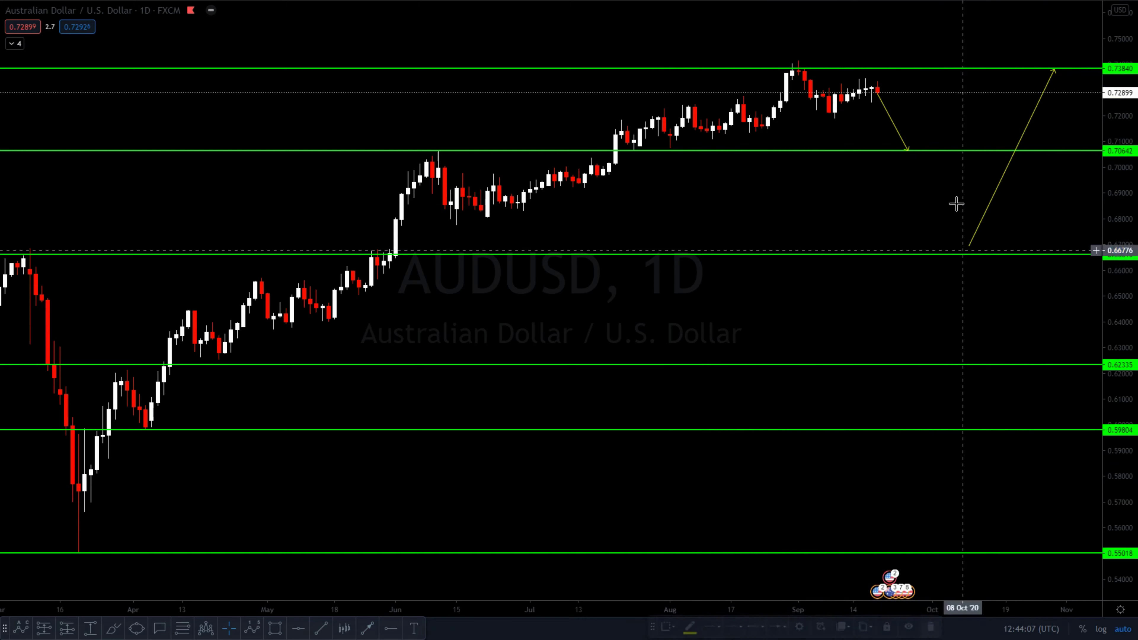
click(902, 140)
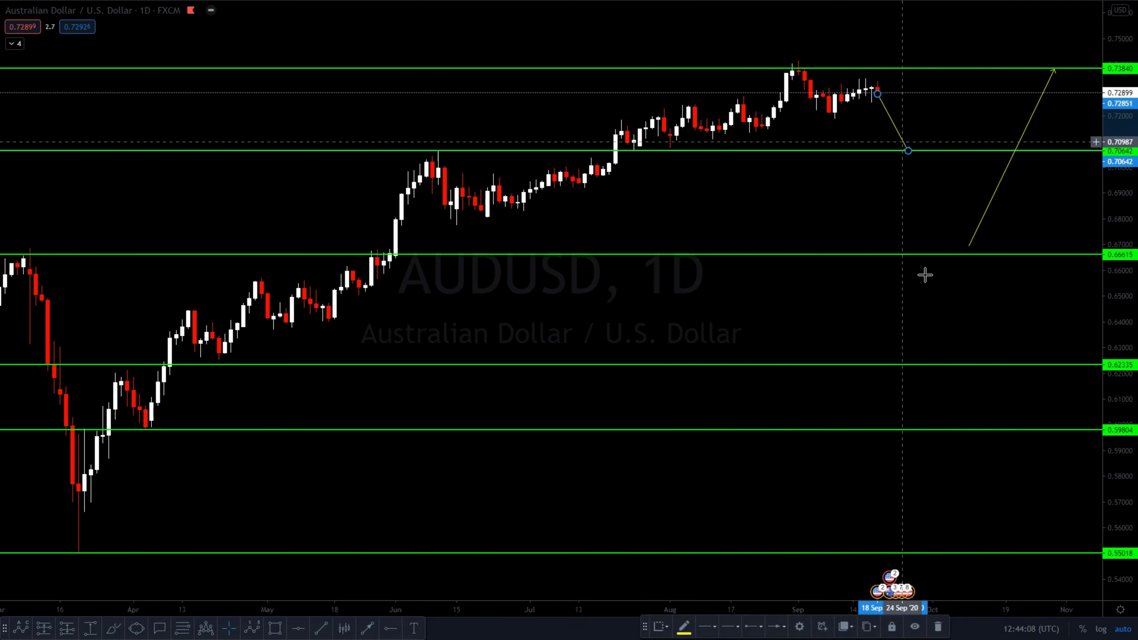
click(939, 629)
click(972, 243)
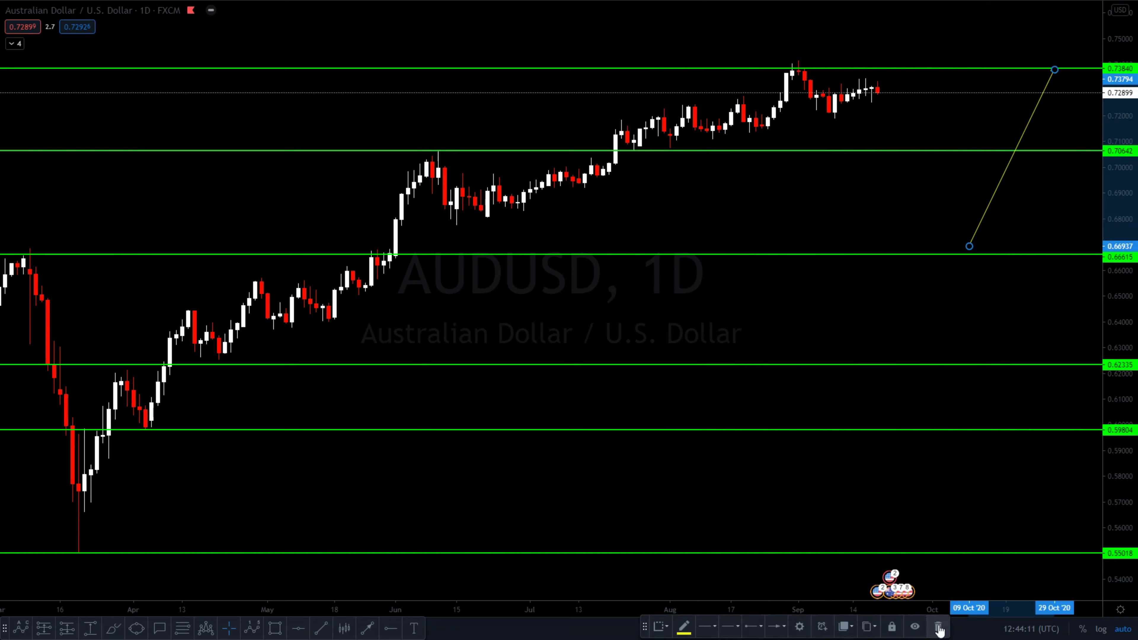
Switch the AUDUSD chart to the 4-hour timeframe.
scroll(830, 242, up, 2)
text(4h)
key(Return)
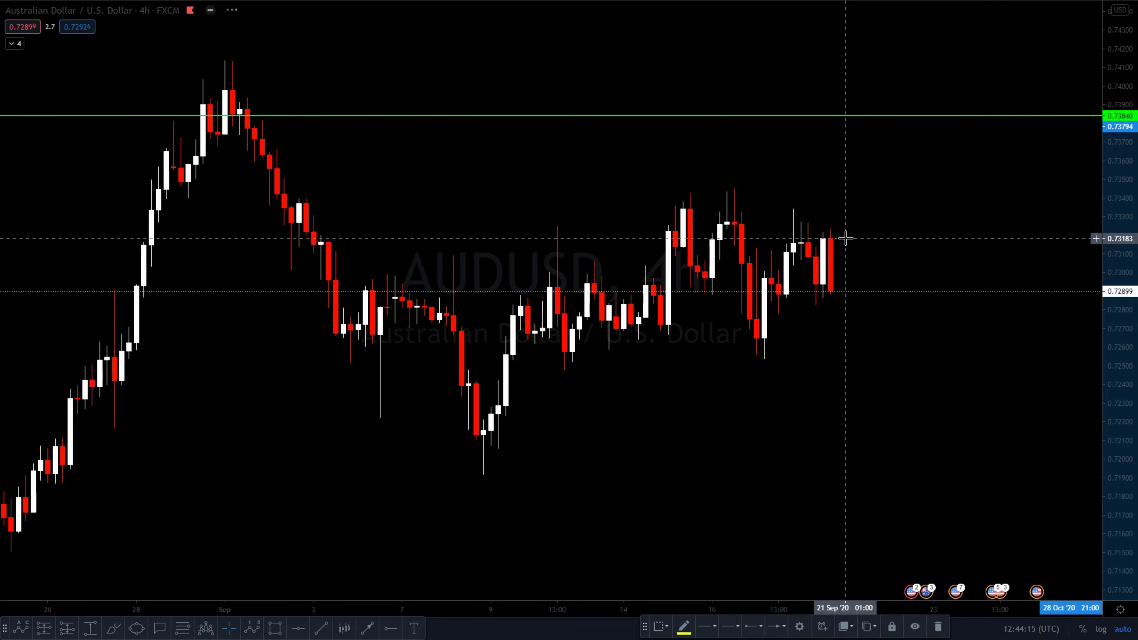
Draw a descending trend line from the 1 September high at 0.74141 across the mid-September highs to about 0.7290.
scroll(846, 238, down, 2)
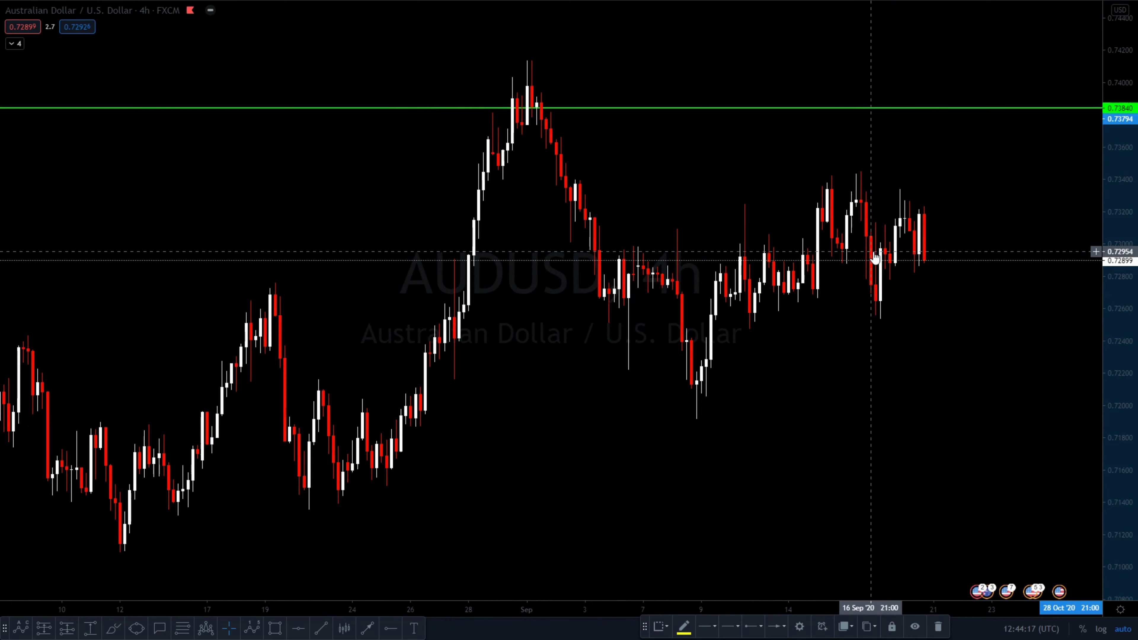
scroll(869, 251, down, 2)
scroll(846, 267, down, 1)
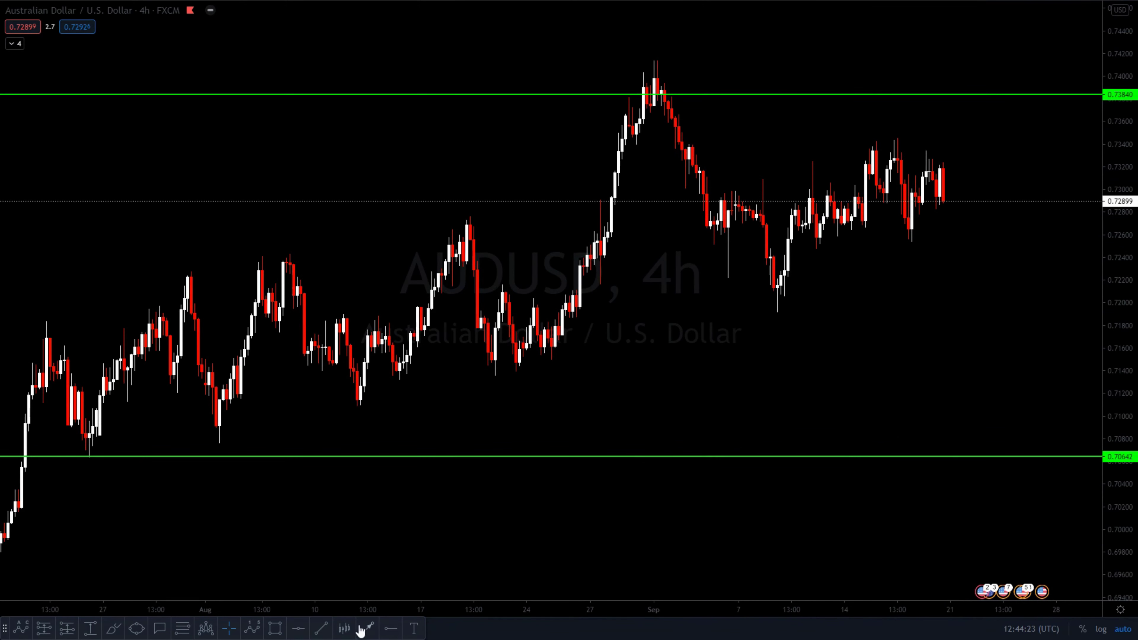
click(321, 628)
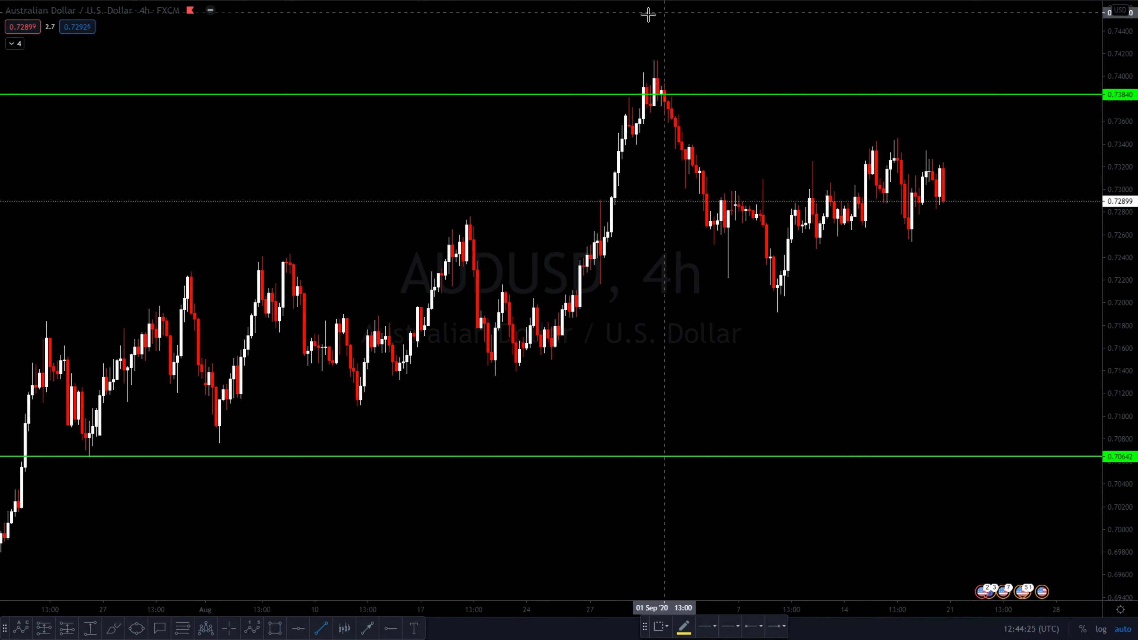
click(655, 60)
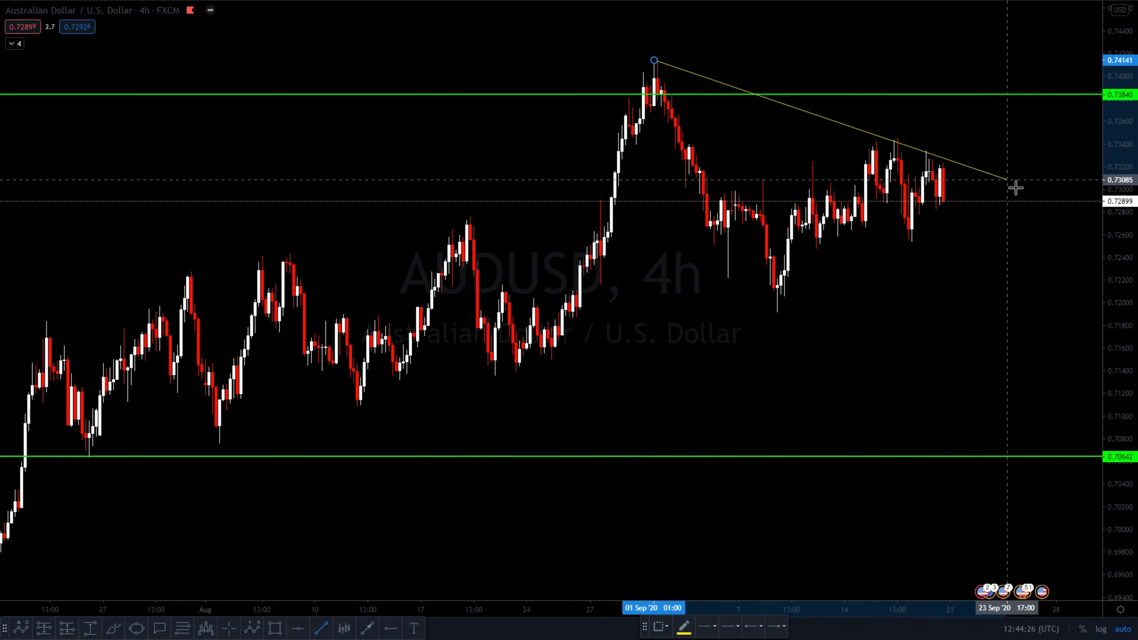
click(1049, 201)
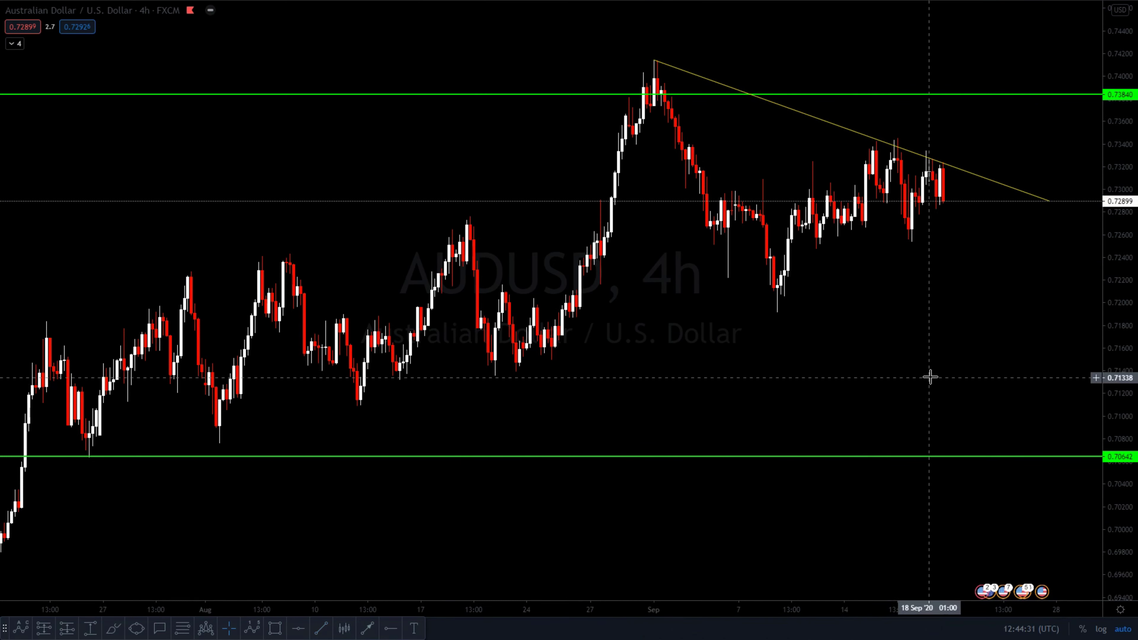
Review the 4-hour candles between the trend line and the 0.70642 level, and switch the chart to the 1-hour timeframe.
drag(930, 376, 820, 343)
scroll(966, 308, down, 2)
drag(978, 292, 945, 338)
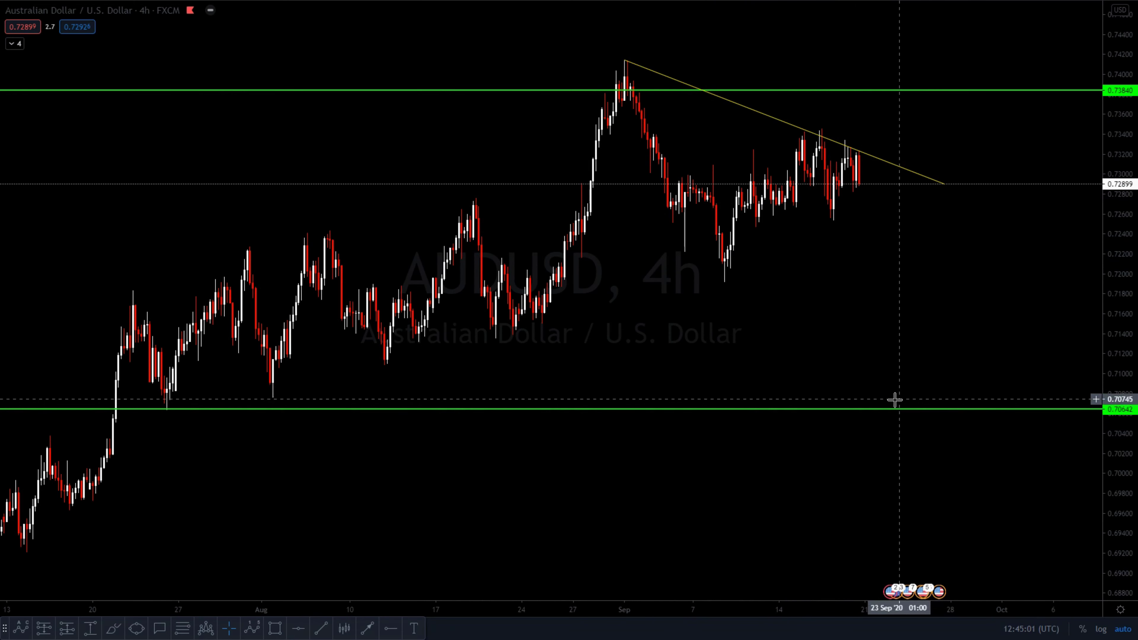
drag(866, 285, 836, 284)
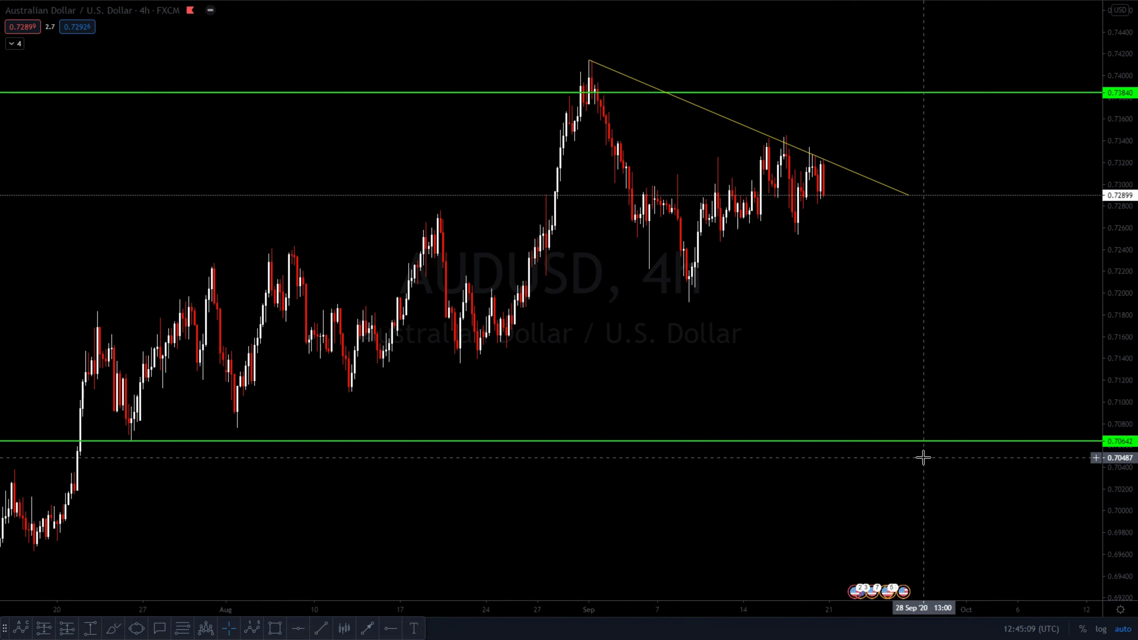
text(1H)
key(Return)
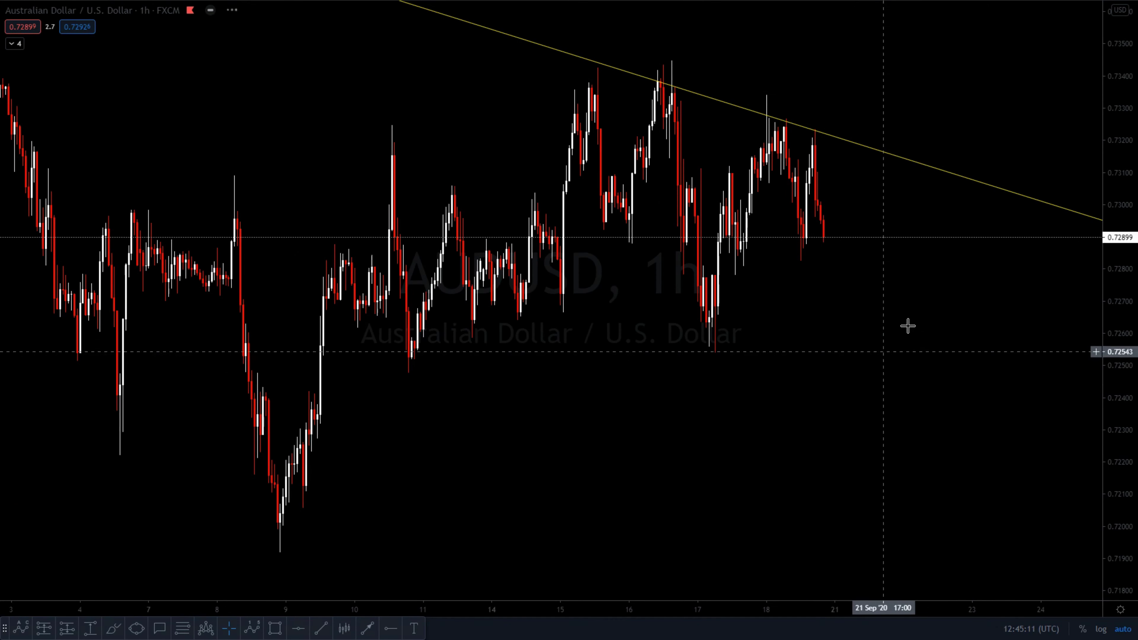
Examine the 1-hour September candles against the descending trend line and the line at 0.73840.
scroll(928, 324, down, 2)
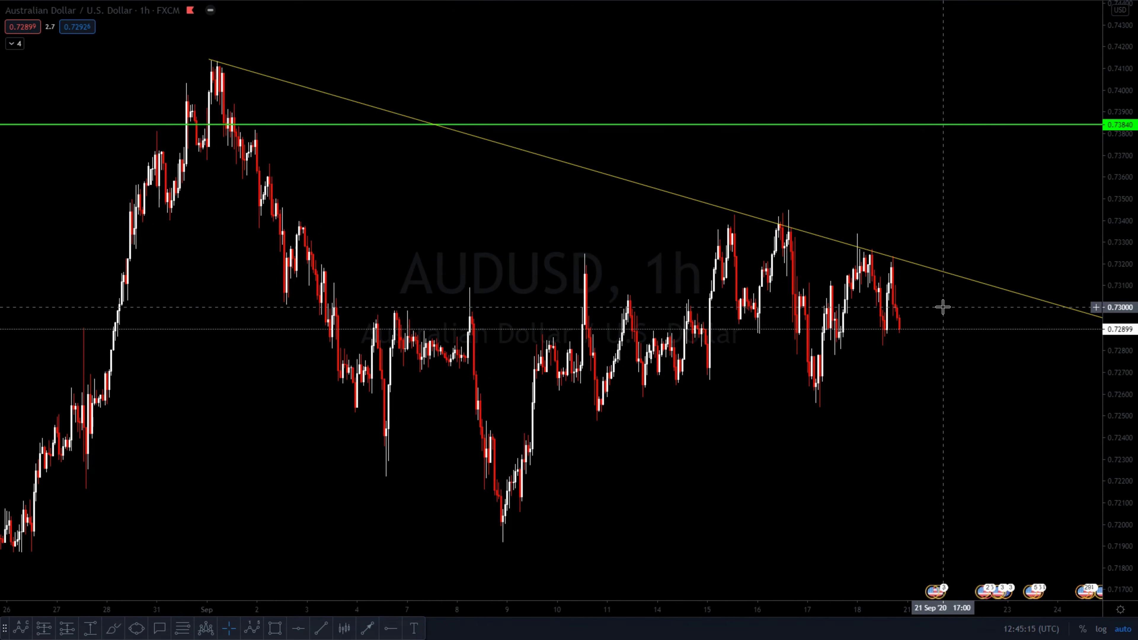
scroll(943, 307, up, 2)
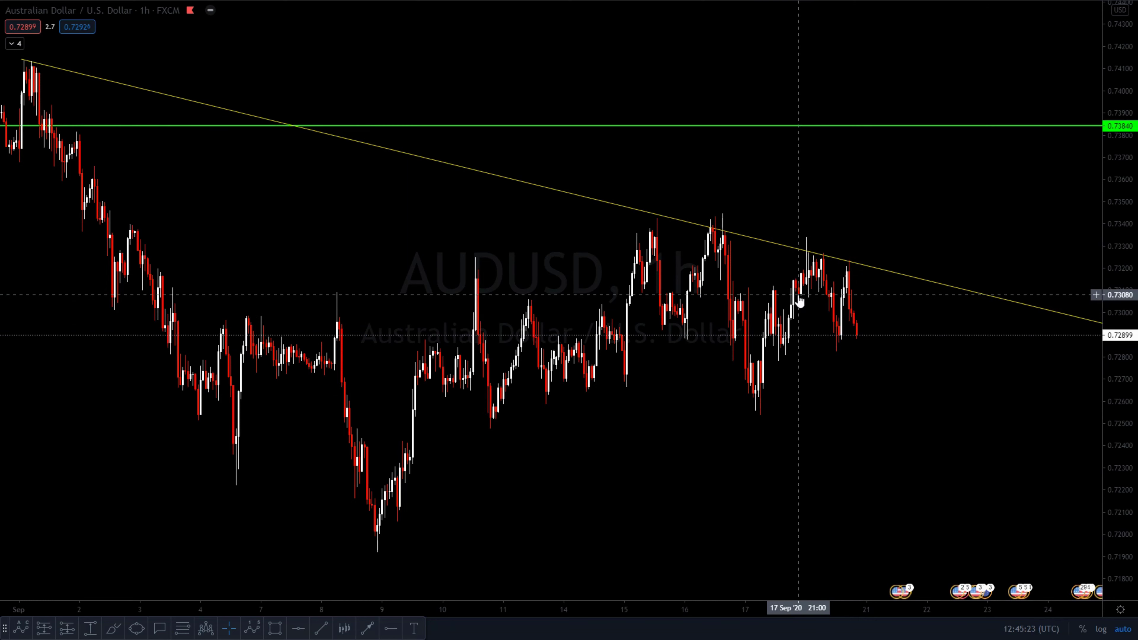
scroll(801, 294, down, 1)
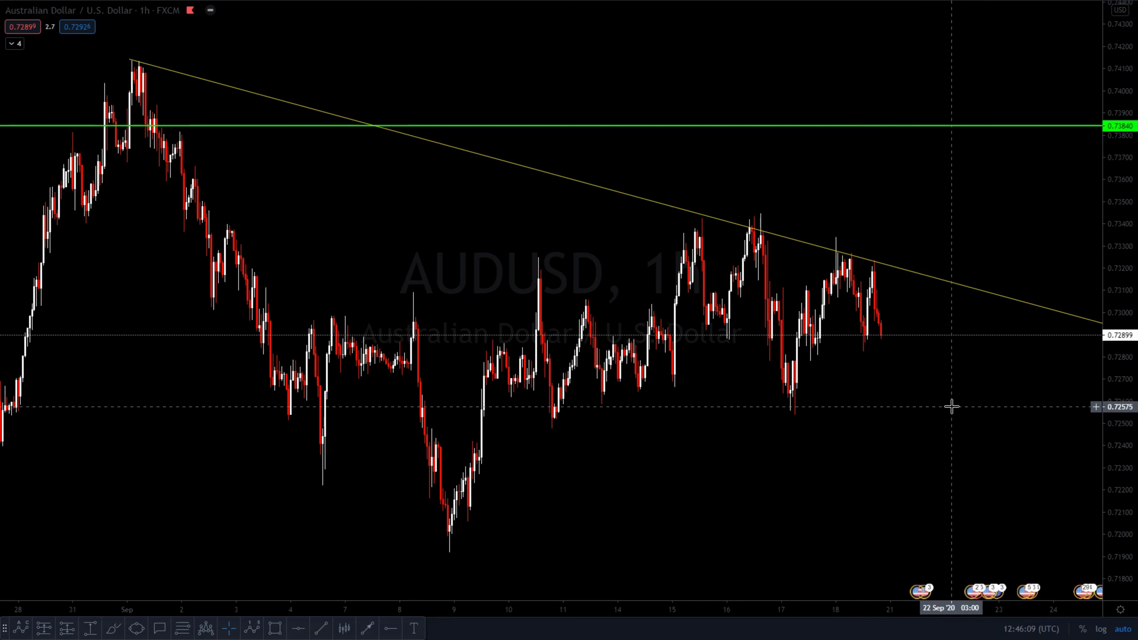
scroll(945, 448, down, 3)
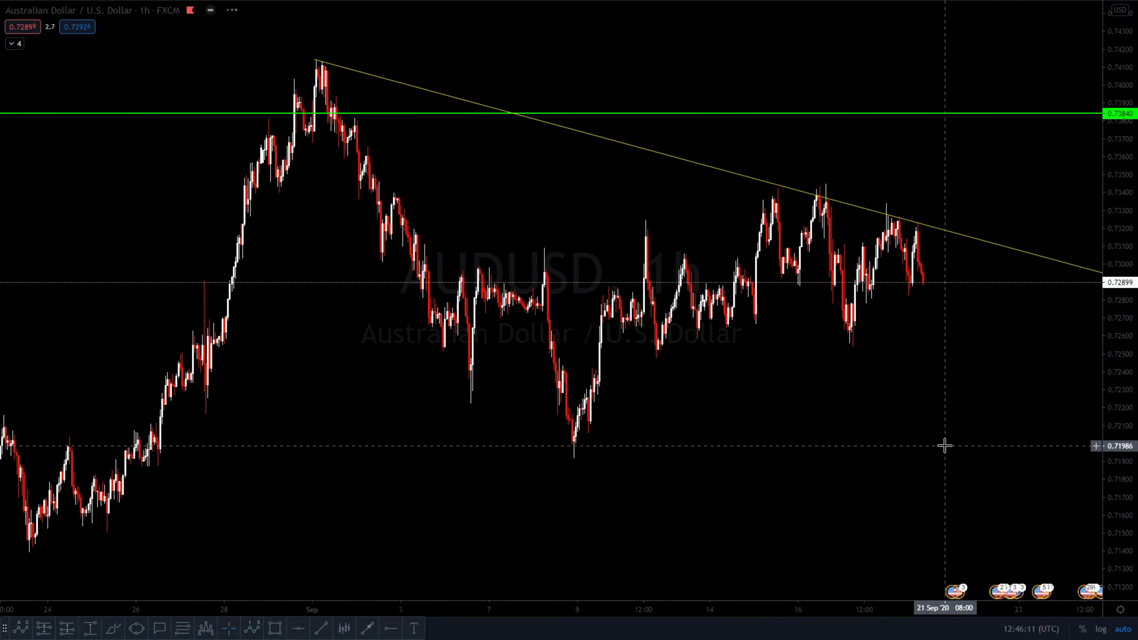